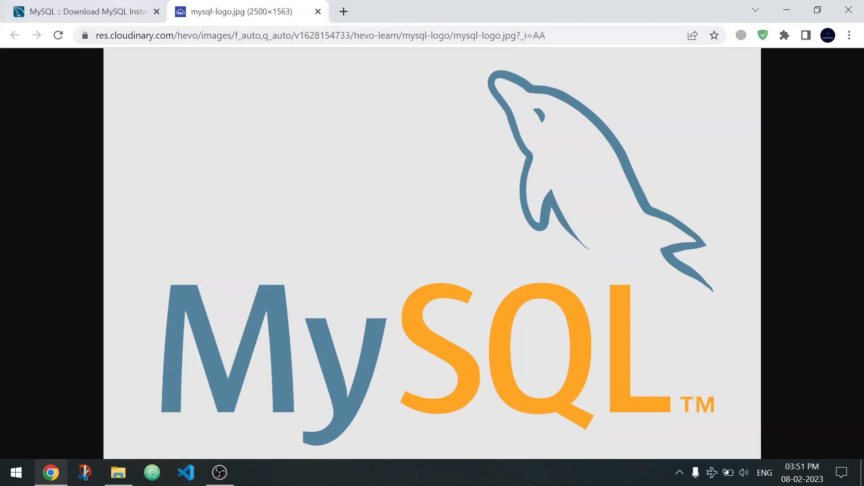
Switch to the MySQL Installer download page and check the installer version offered for Microsoft Windows.
left_click(100, 12)
scroll(432, 252, "up", 3)
left_click(432, 216)
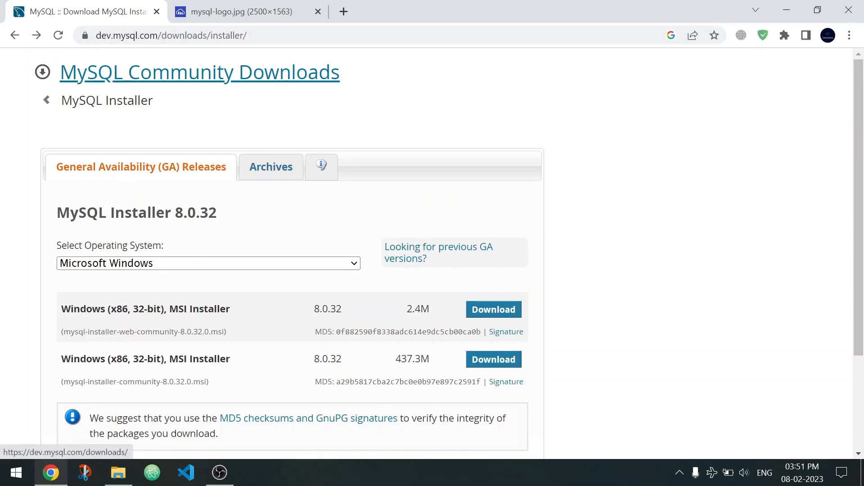
scroll(180, 99, "down", 3)
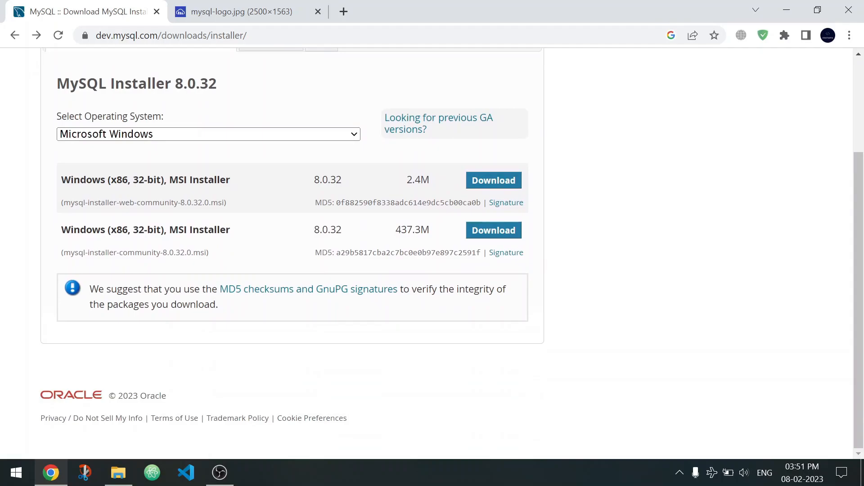
triple_click(136, 84)
left_click(196, 85)
double_click(196, 85)
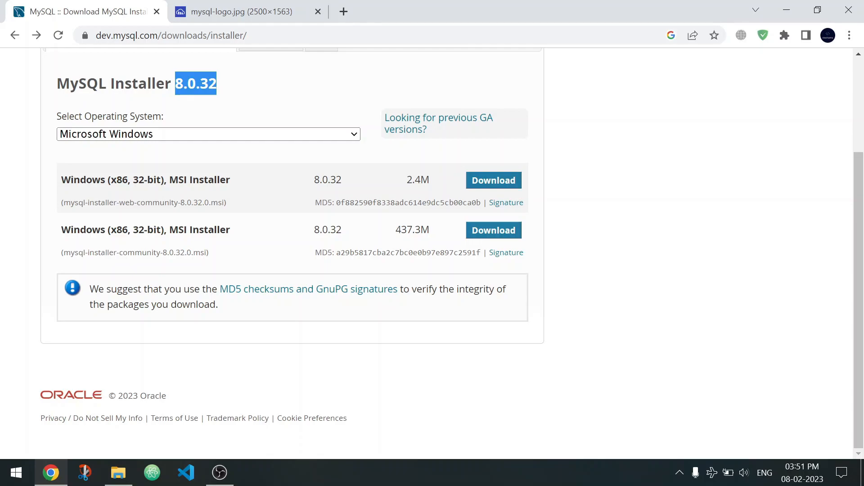
triple_click(197, 85)
left_click(196, 84)
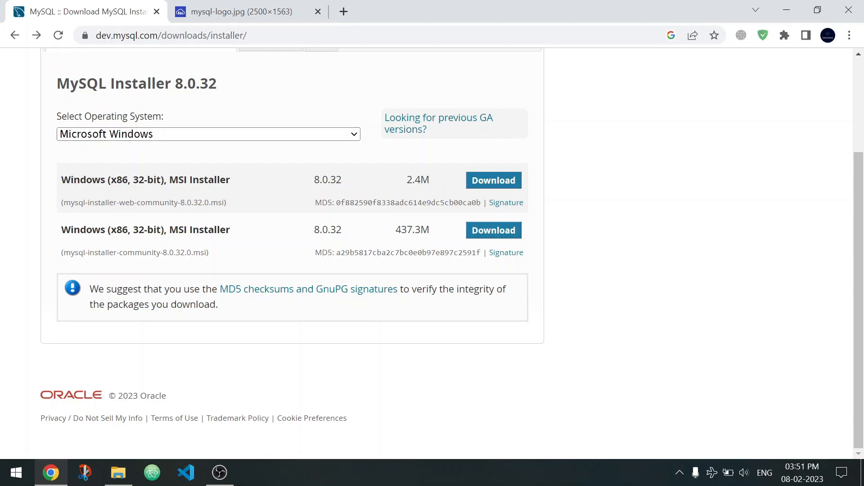
Compare the two Windows MSI installer packages and their download sizes.
left_click_drag(104, 179, 172, 246)
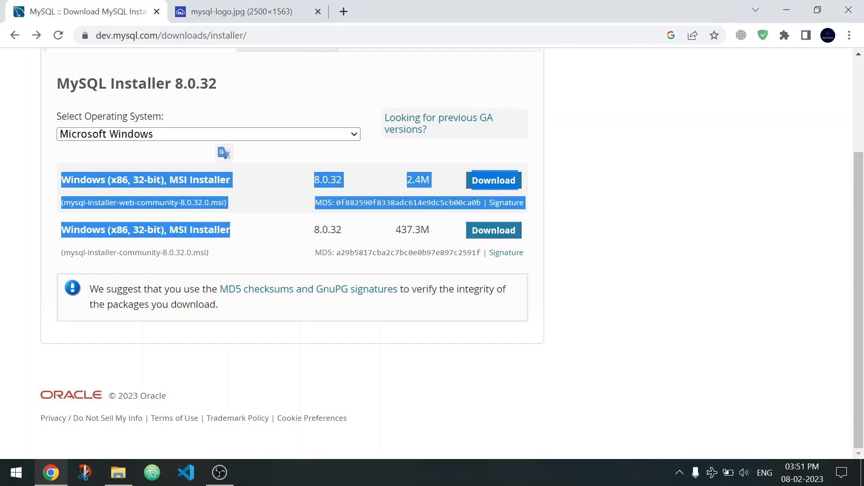
double_click(416, 179)
left_click(418, 181)
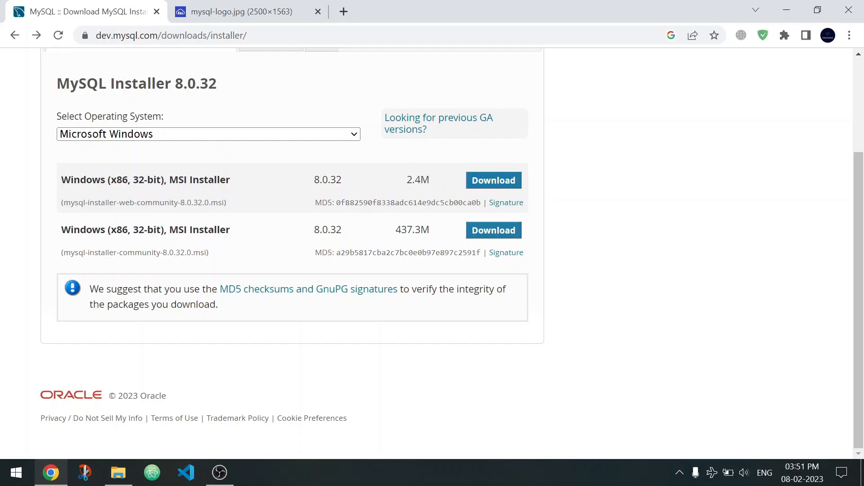
double_click(412, 230)
left_click(413, 230)
double_click(418, 180)
left_click(417, 180)
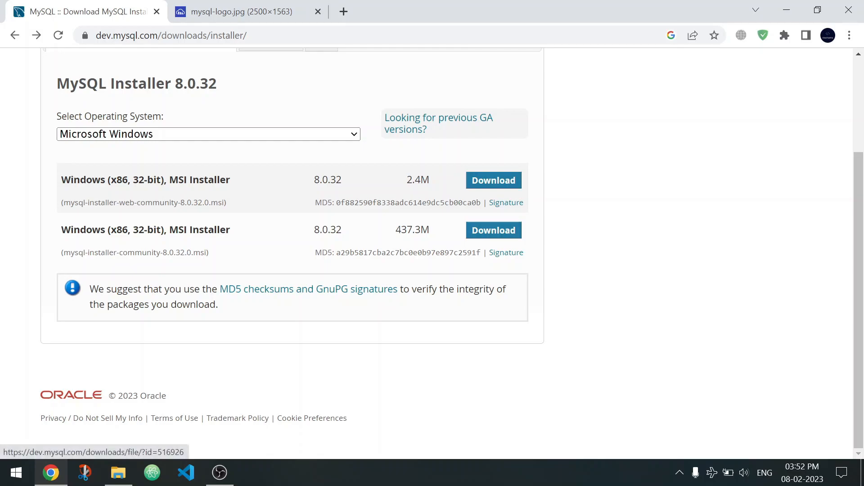
double_click(417, 180)
left_click(417, 180)
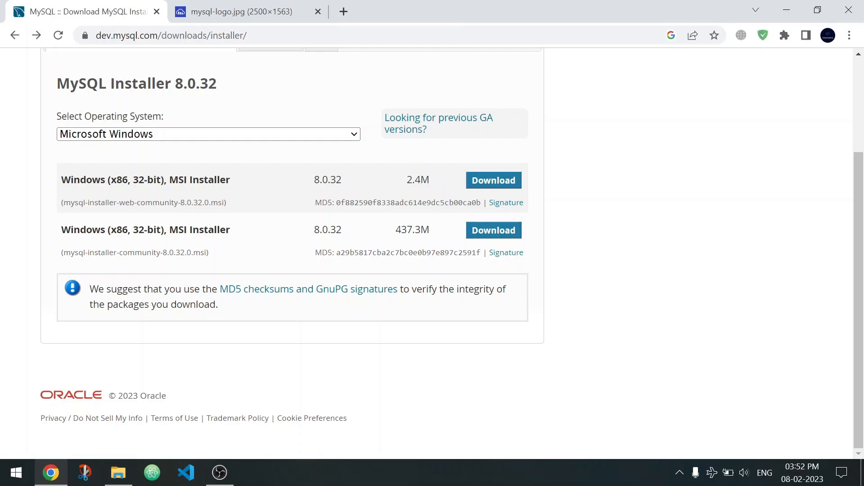
triple_click(212, 230)
left_click_drag(212, 230, 416, 224)
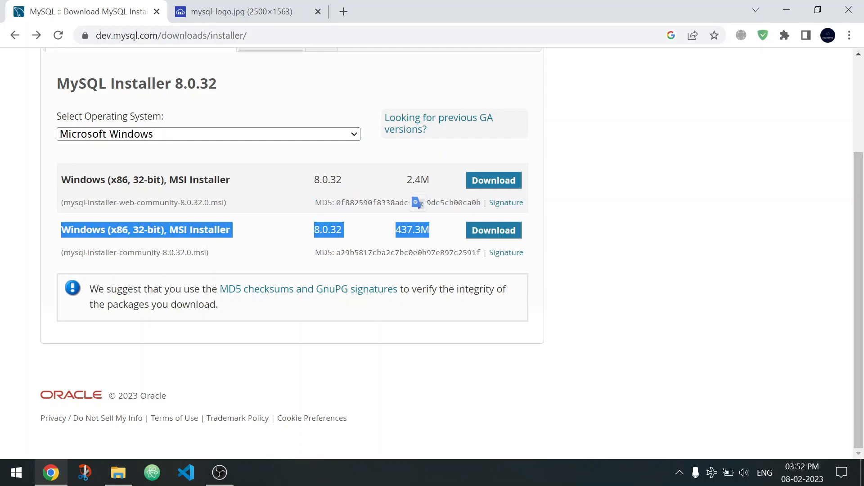
left_click(416, 224)
double_click(412, 230)
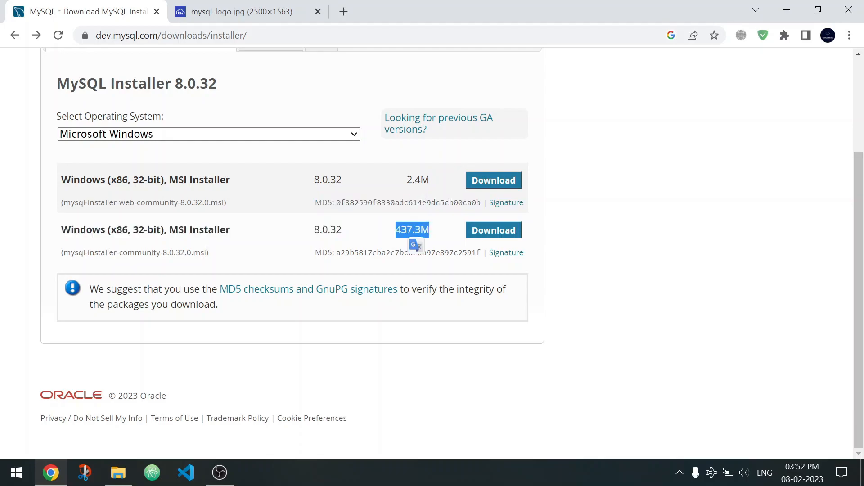
left_click(412, 230)
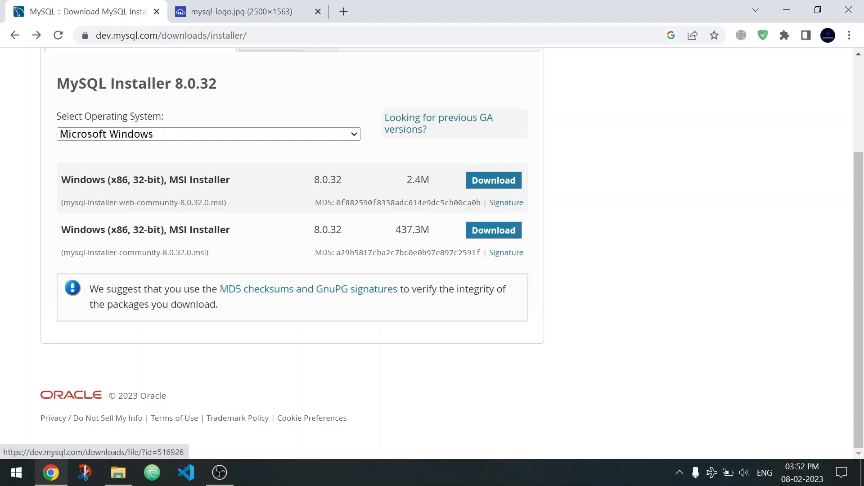
Choose the 2.4M web-community MSI installer for download.
double_click(418, 180)
left_click(418, 180)
left_click(493, 180)
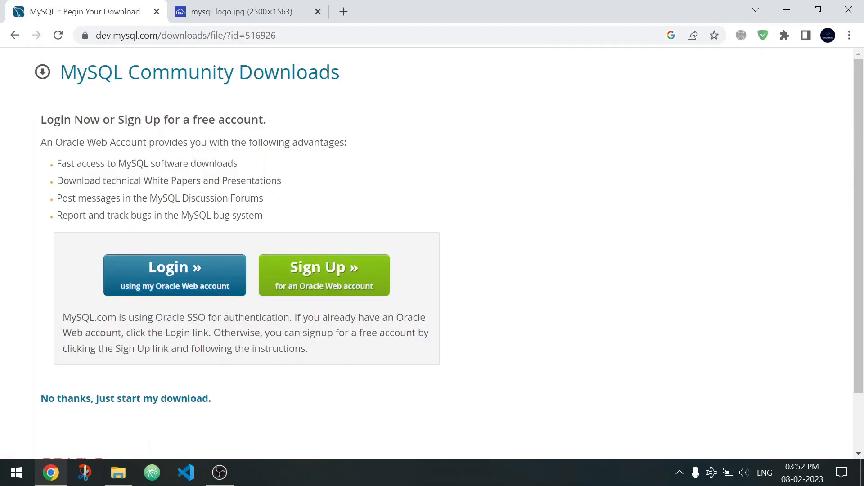
Skip the Oracle account login and sign-up and start downloading the installer directly.
triple_click(240, 120)
left_click(240, 119)
triple_click(240, 120)
left_click_drag(240, 120, 252, 181)
left_click(252, 181)
scroll(252, 181, "down", 2)
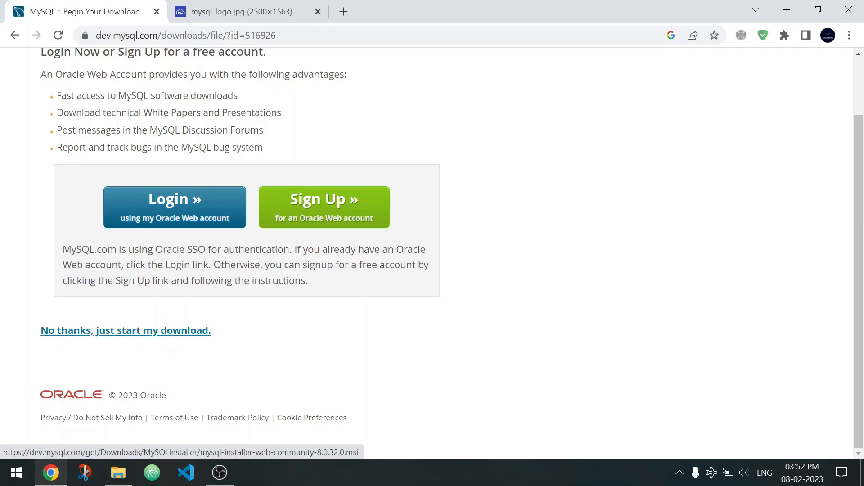
left_click(126, 331)
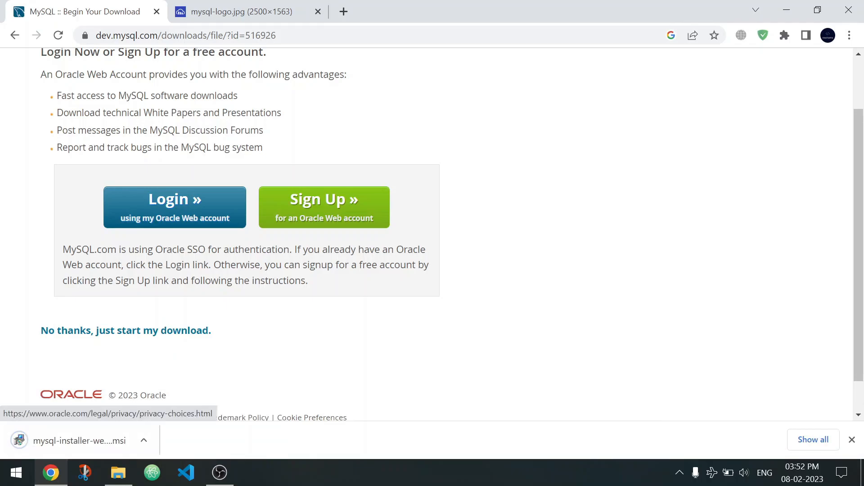
Launch the downloaded MySQL installer, allow it to run despite the SmartScreen warning, and bring its window to the front.
left_click(19, 442)
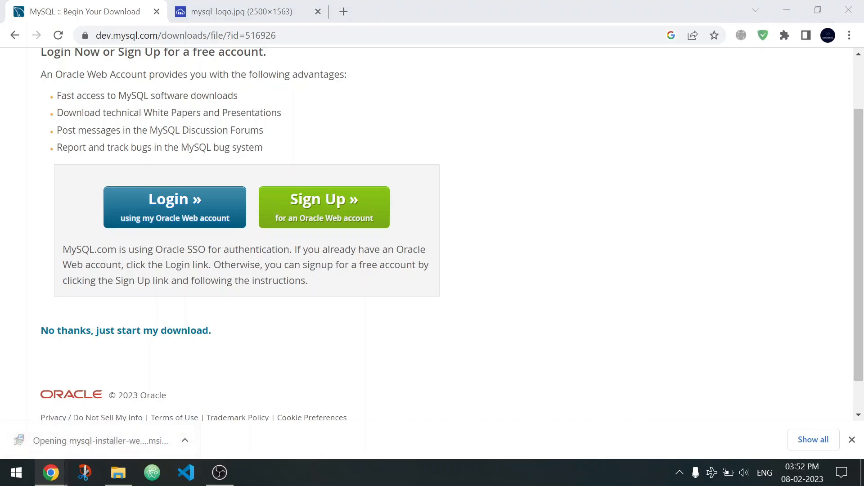
left_click(19, 440)
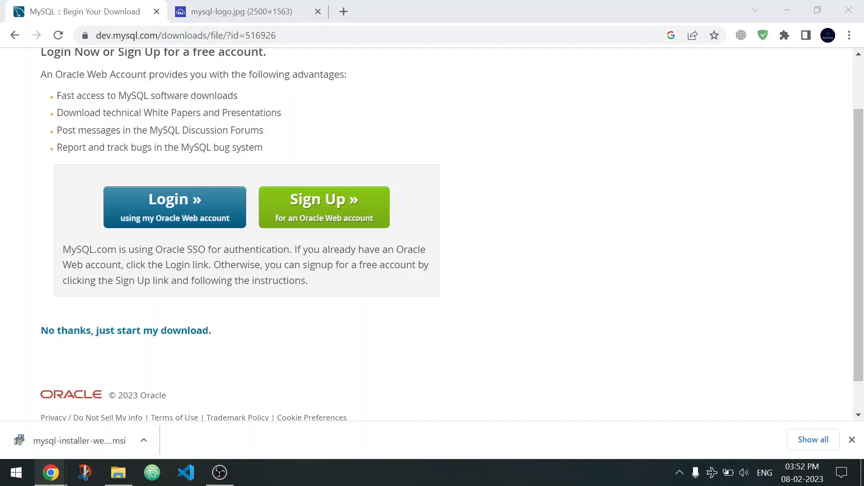
left_click(494, 359)
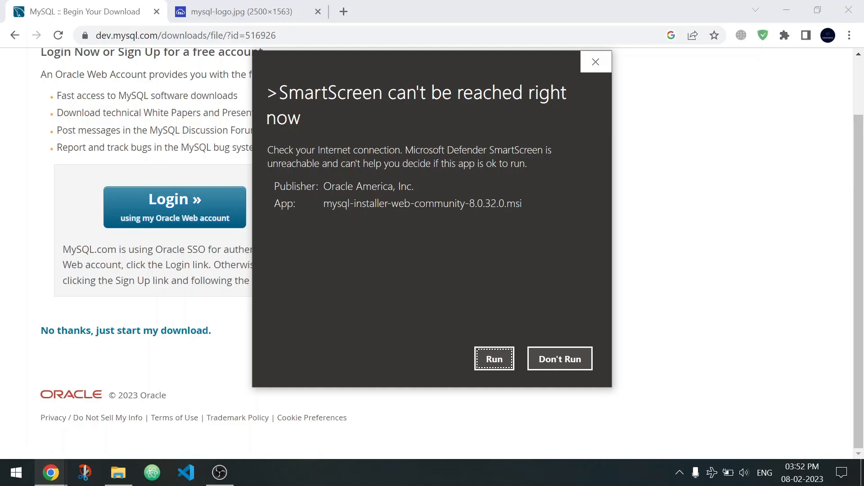
left_click(494, 358)
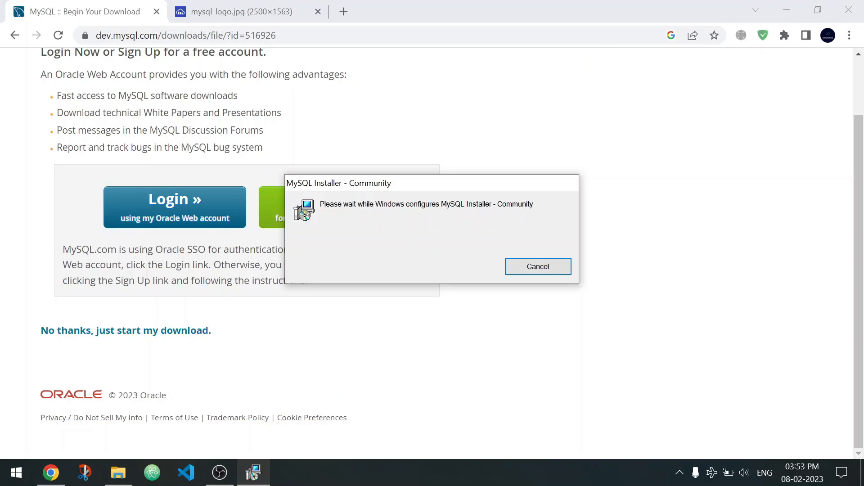
left_click(247, 12)
left_click(253, 473)
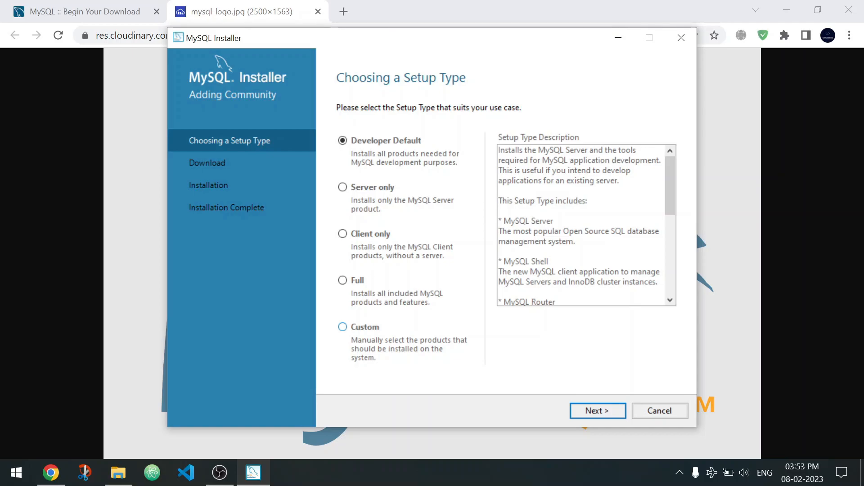
Review the descriptions of the Server only and Developer Default setup types, including the products listed for Developer Default.
left_click(343, 187)
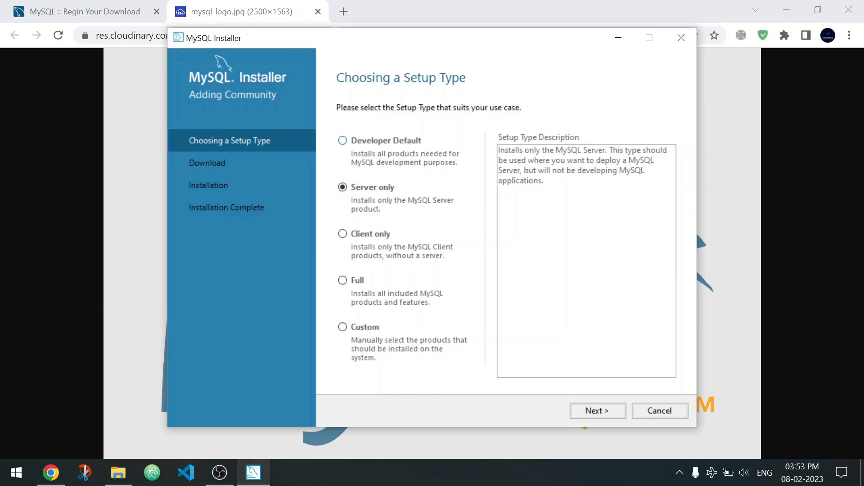
left_click(342, 140)
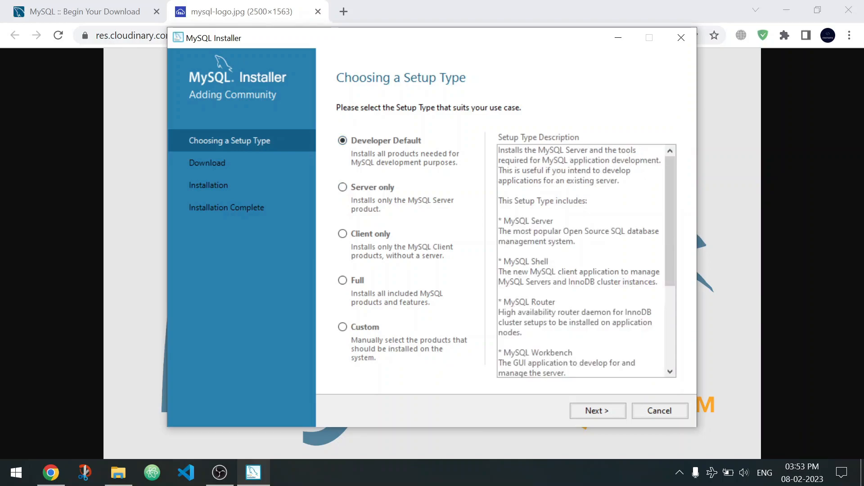
left_click_drag(576, 251, 580, 312)
left_click(560, 312)
scroll(560, 312, "down", 3)
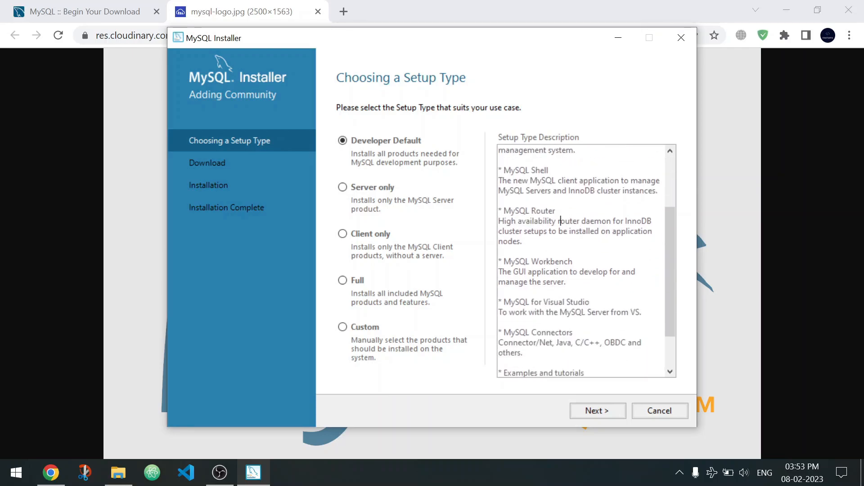
scroll(580, 261, "up", 3)
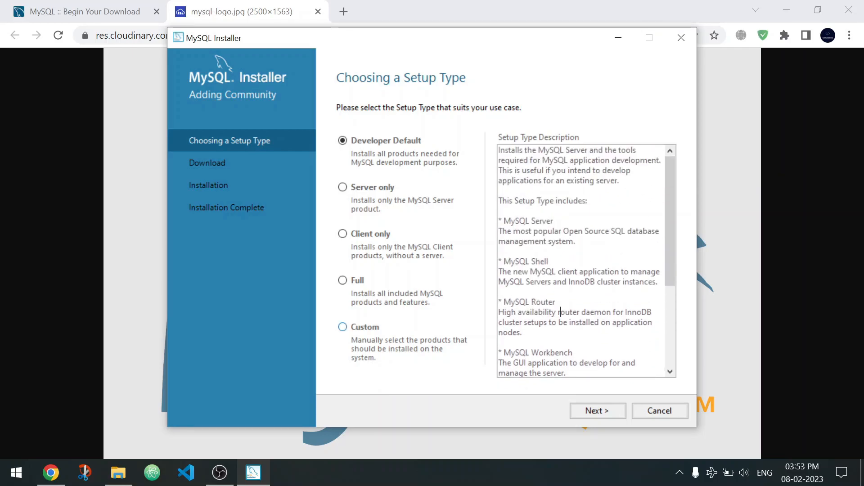
Choose the Custom setup type and continue to product selection.
left_click(343, 280)
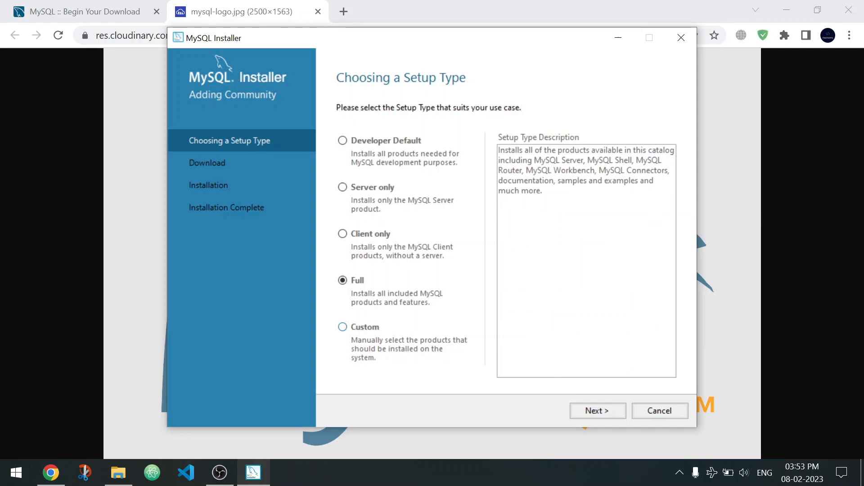
left_click(342, 327)
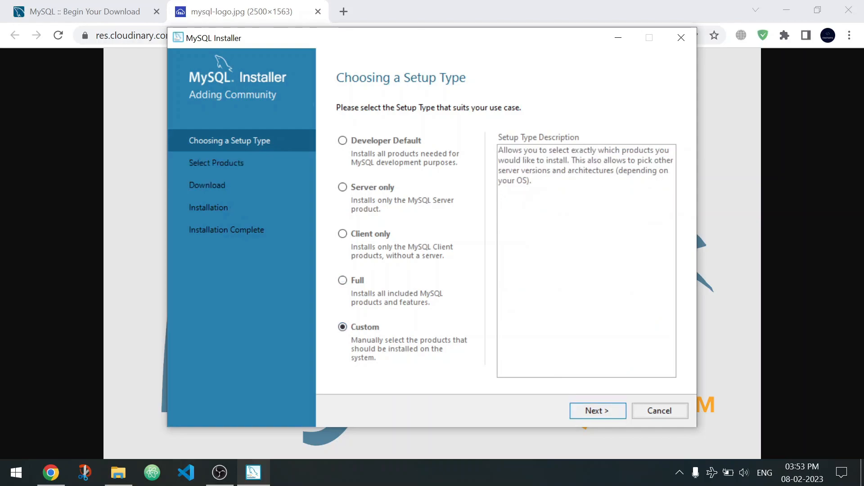
left_click(597, 411)
Expand MySQL Servers in the available products down to the individual MySQL Server 8.0 releases.
left_click(375, 171)
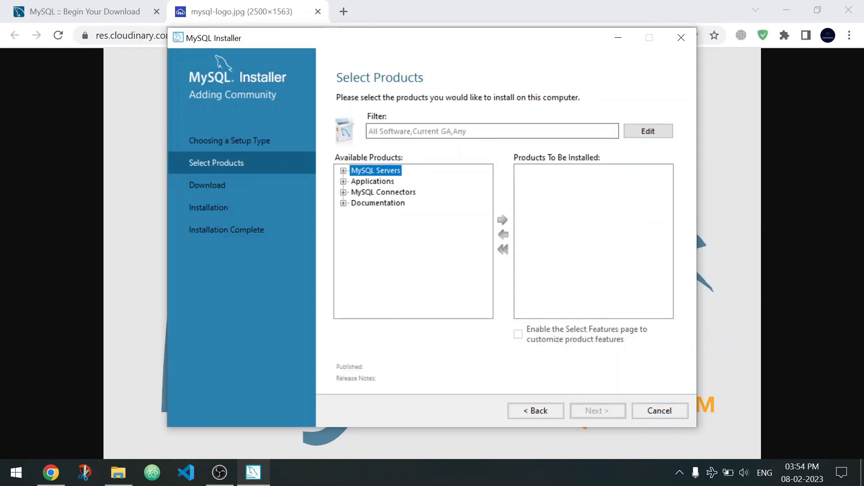
left_click(344, 171)
left_click(343, 171)
left_click(343, 171)
left_click(356, 181)
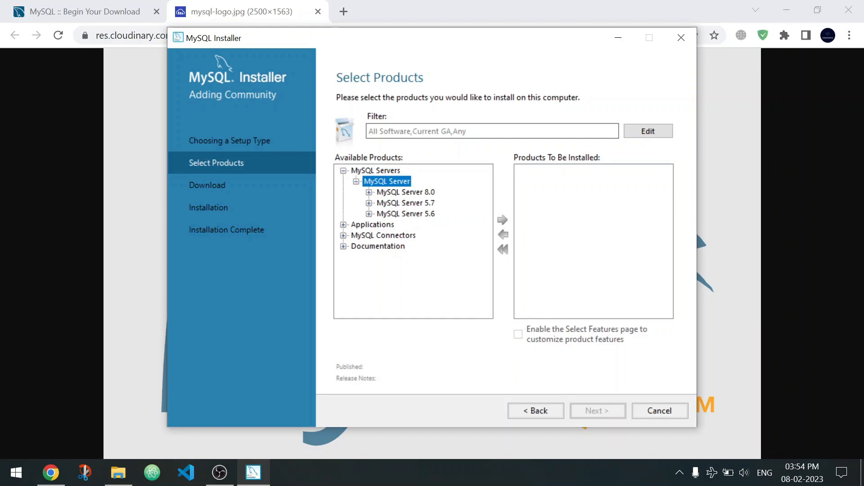
key("Down")
key("Right")
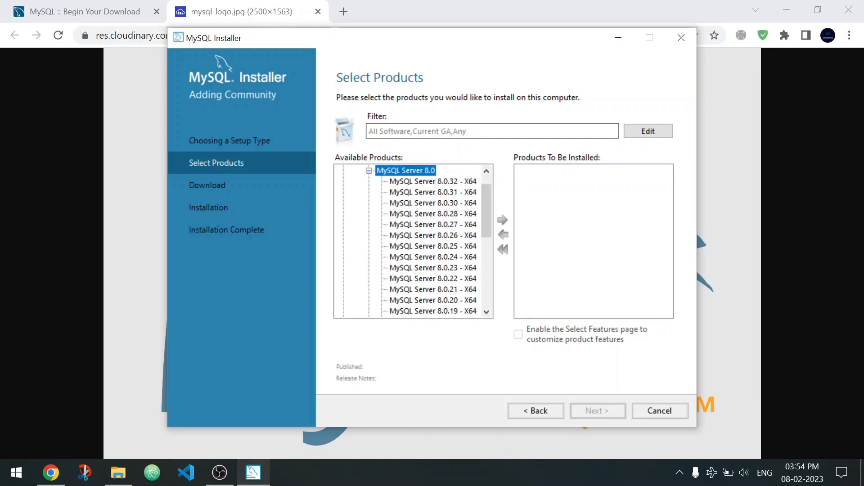
Add MySQL Server 8.0.32 - X64 to the products to be installed and collapse the MySQL Servers group.
key("Down")
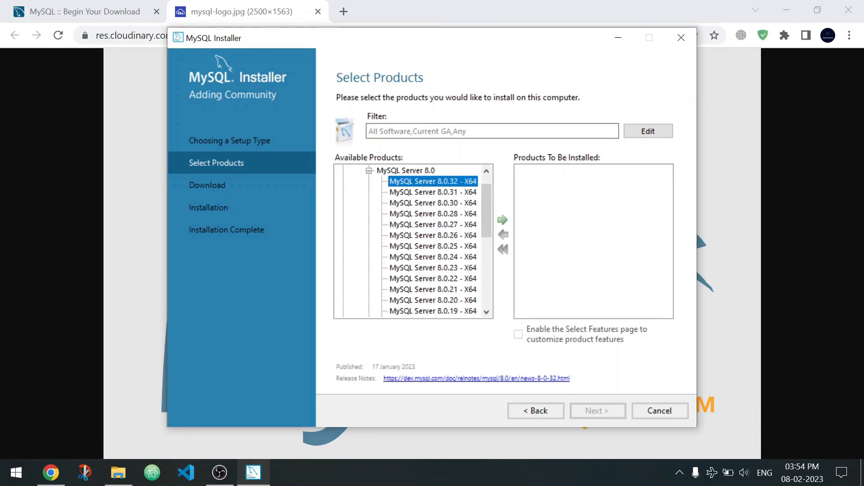
scroll(414, 241, "down", 3)
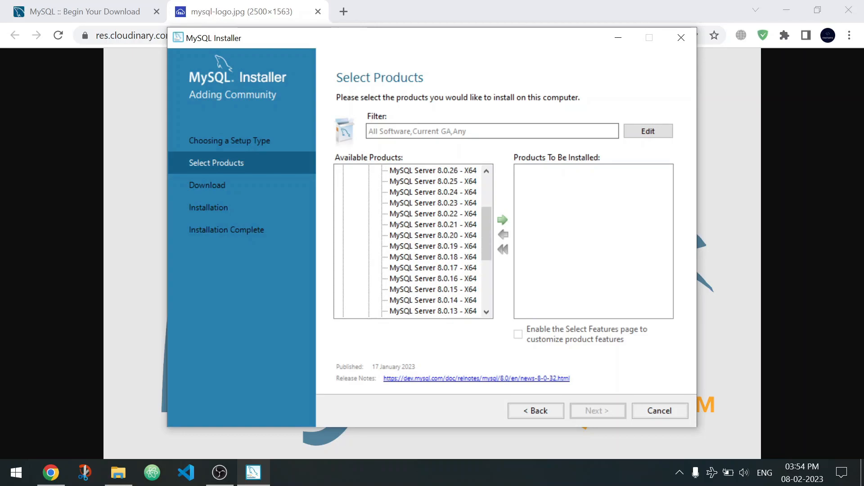
scroll(413, 241, "up", 4)
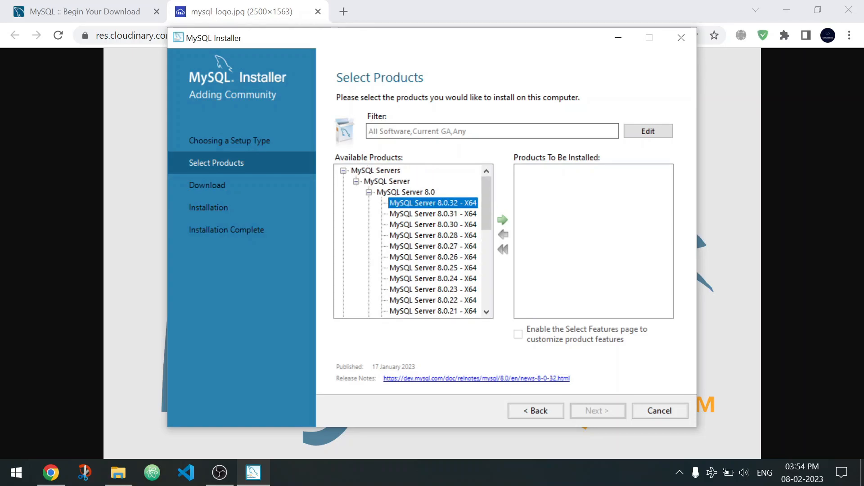
left_click(432, 246)
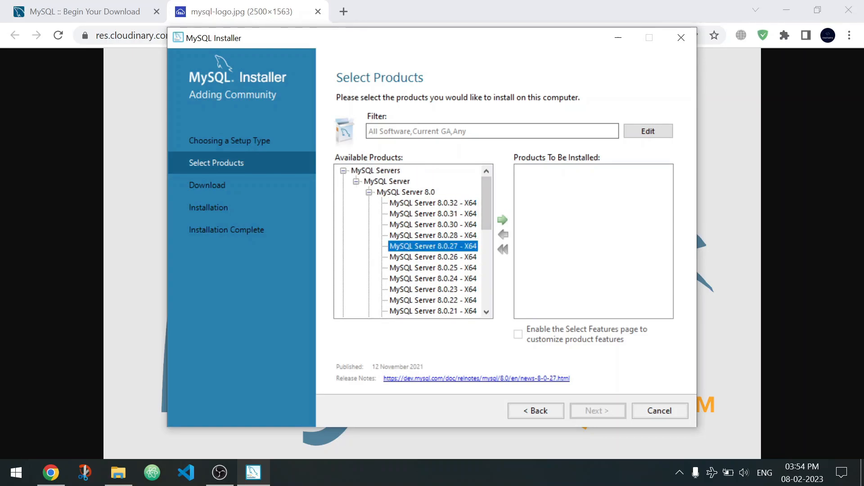
left_click(432, 203)
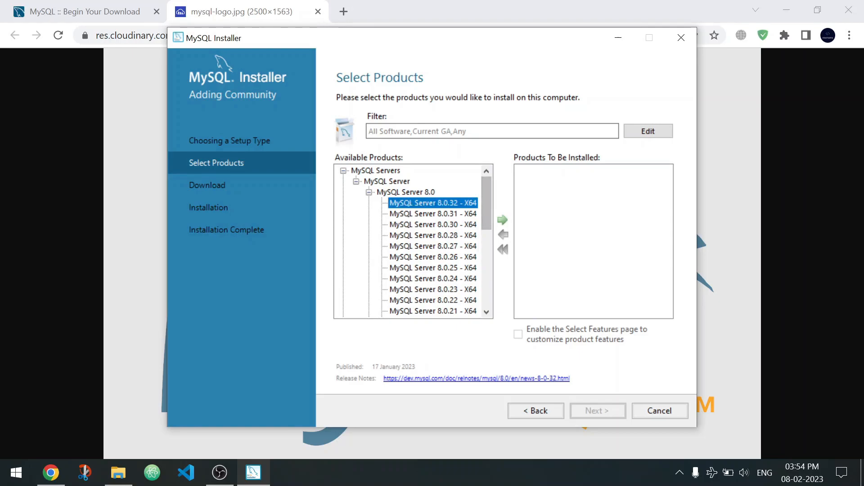
left_click(503, 220)
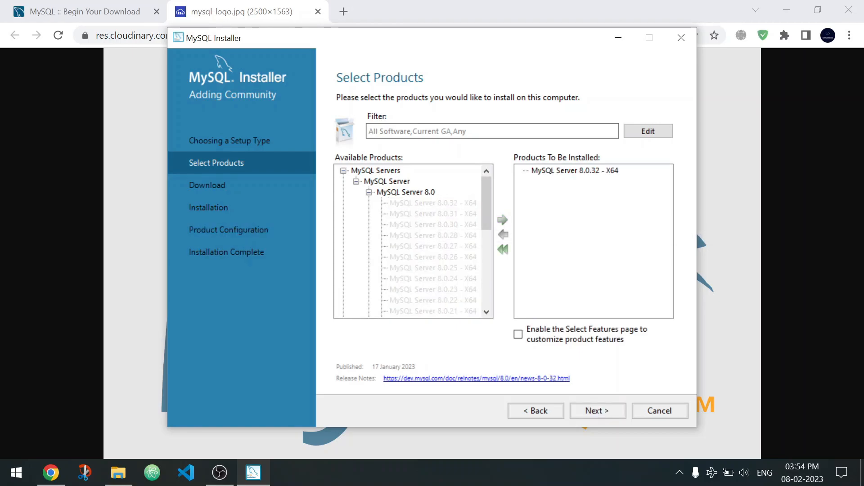
left_click(344, 170)
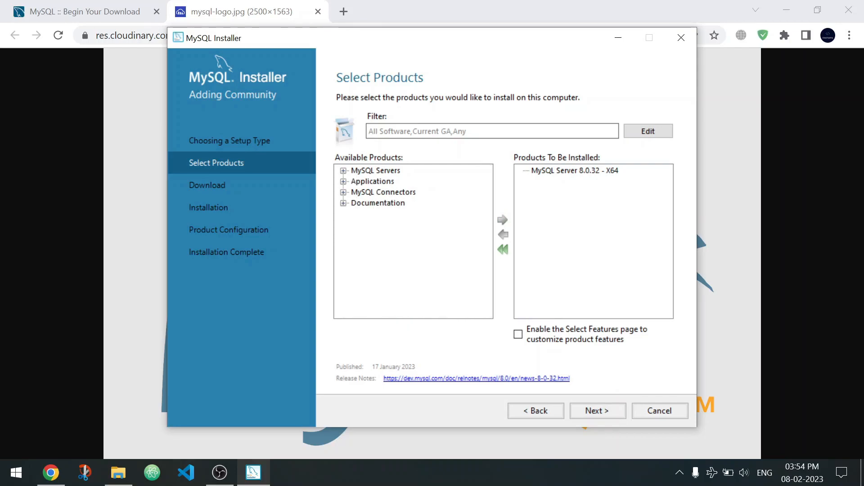
Add MySQL Workbench 8.0.32 - X64 from the Applications group to the products to be installed.
double_click(373, 181)
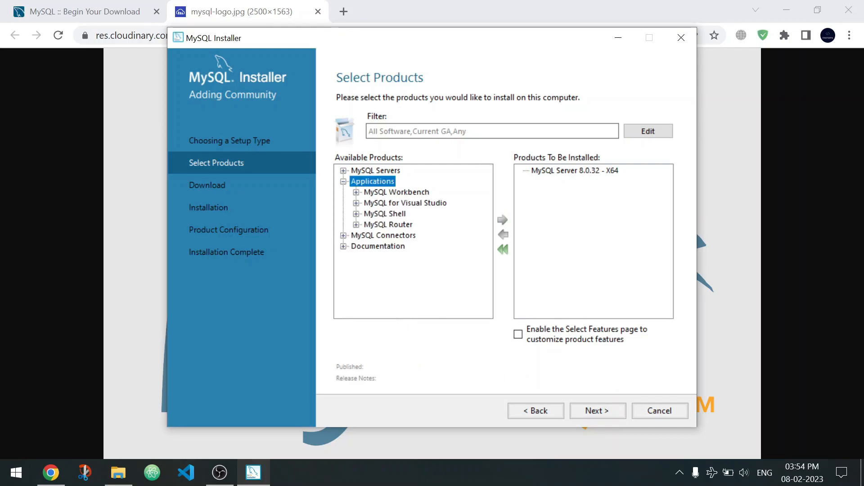
double_click(396, 192)
double_click(415, 203)
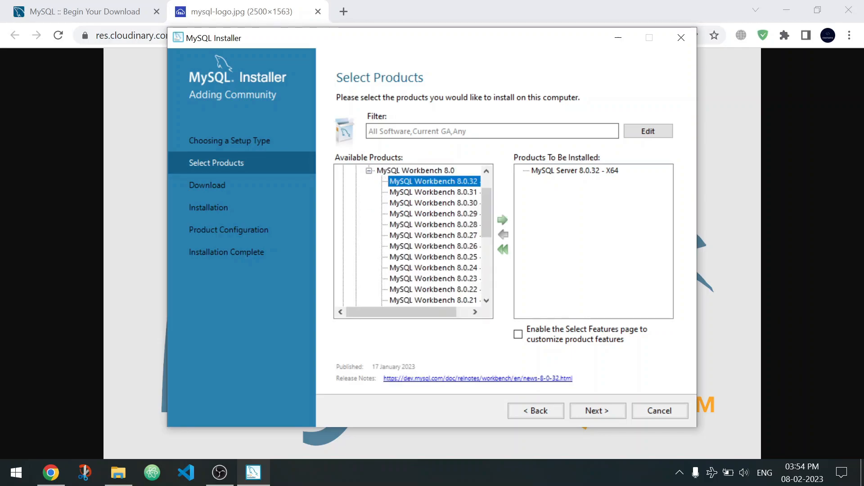
left_click(502, 220)
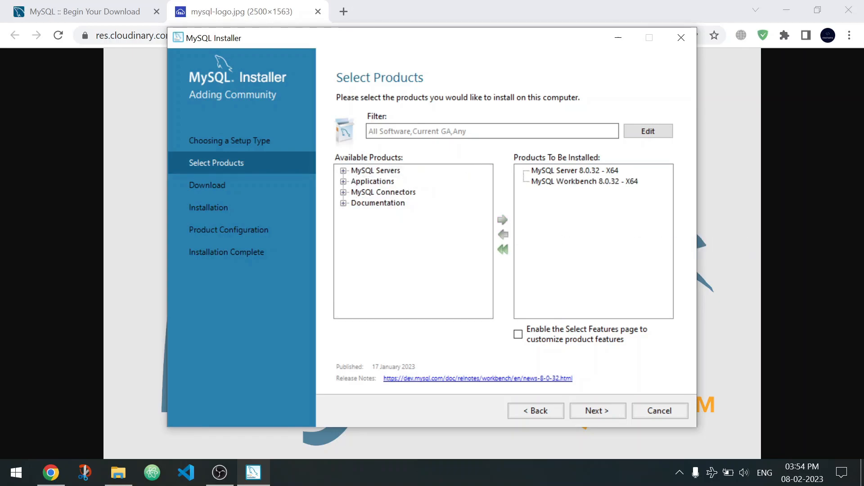
Examine the Samples and Examples entries in the Documentation group, including the 8.0 releases, and collapse the group.
left_click(343, 203)
left_click(356, 224)
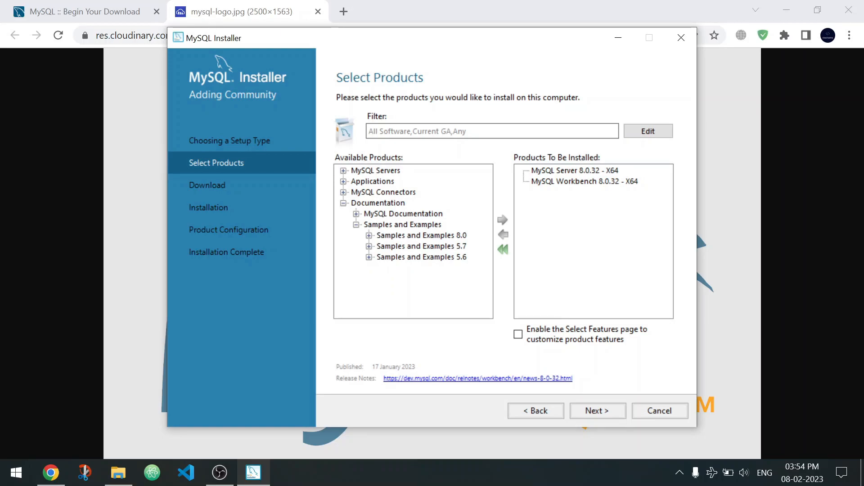
left_click(356, 224)
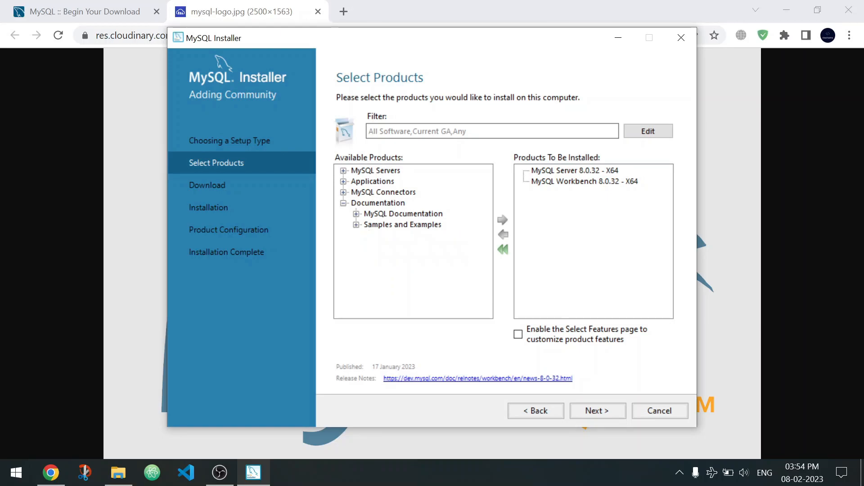
left_click(356, 224)
left_click(370, 236)
scroll(369, 236, "up", 2)
left_click(344, 203)
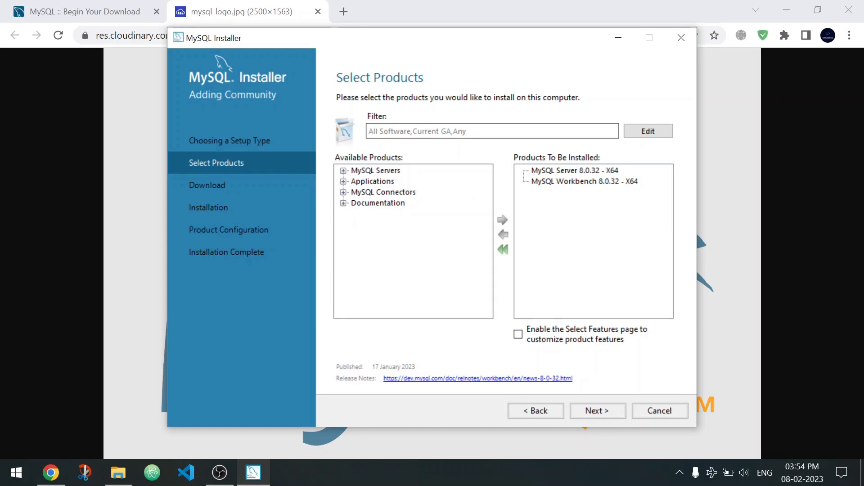
Download and install the selected MySQL Server 8.0.32 and MySQL Workbench 8.0.32 packages.
left_click(597, 411)
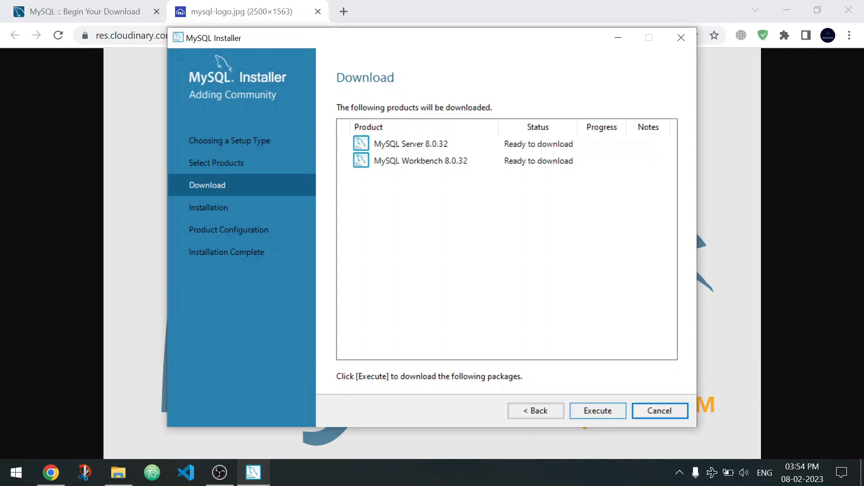
left_click(597, 411)
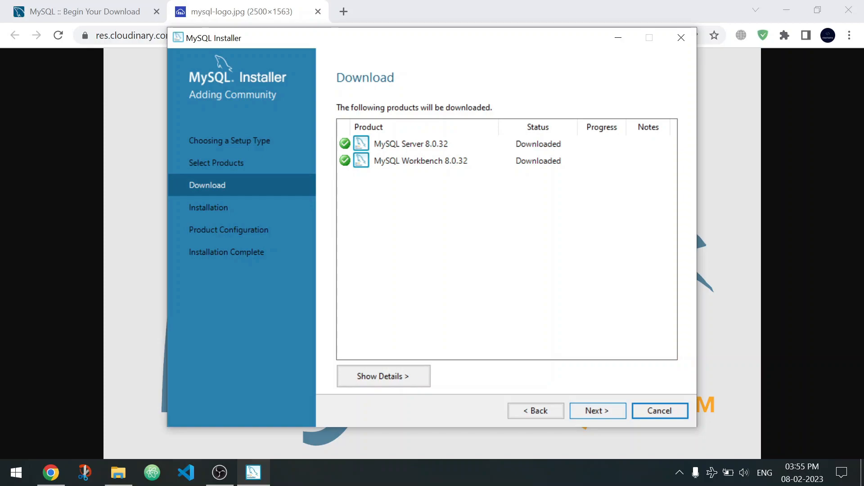
left_click(598, 411)
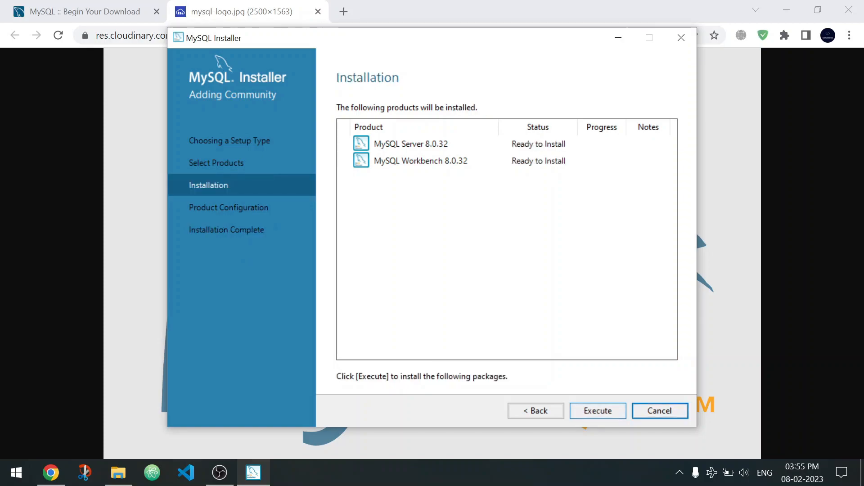
left_click(598, 411)
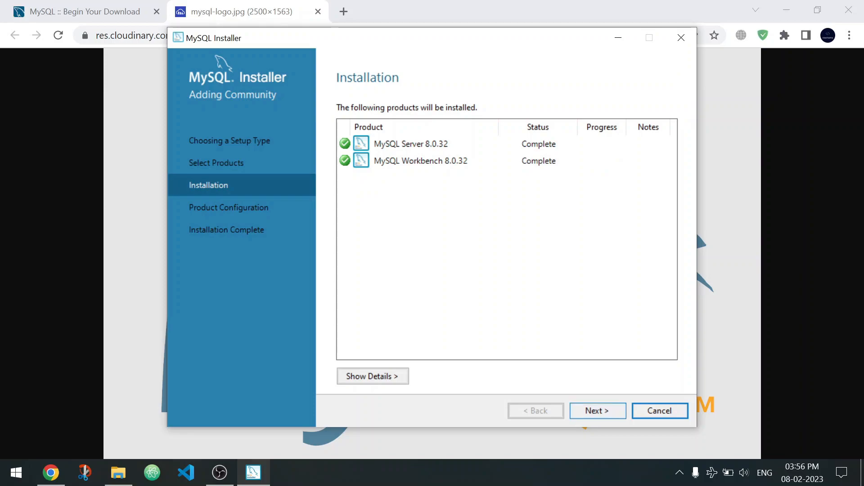
Configure MySQL Server with the Development Computer config type on port 3306 and accept strong password encryption for authentication.
left_click(598, 411)
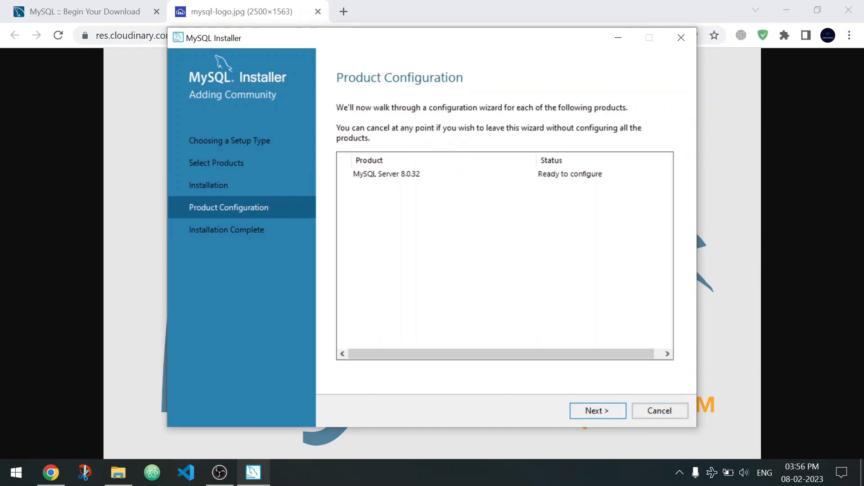
left_click(597, 410)
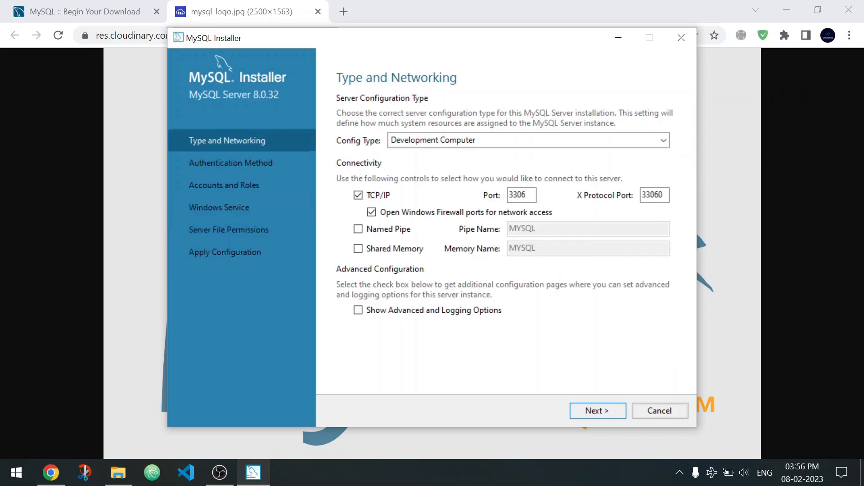
left_click(558, 140)
scroll(554, 221, "down", 1)
scroll(554, 220, "up", 1)
scroll(554, 225, "down", 1)
scroll(554, 270, "up", 1)
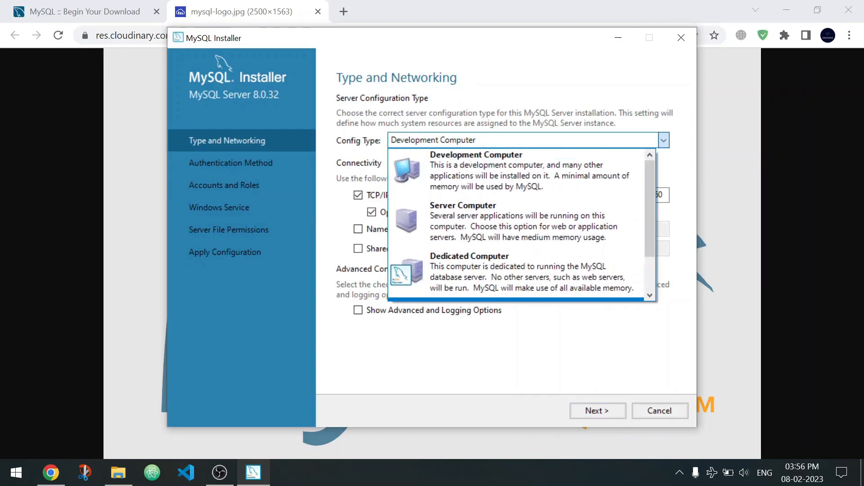
left_click(530, 174)
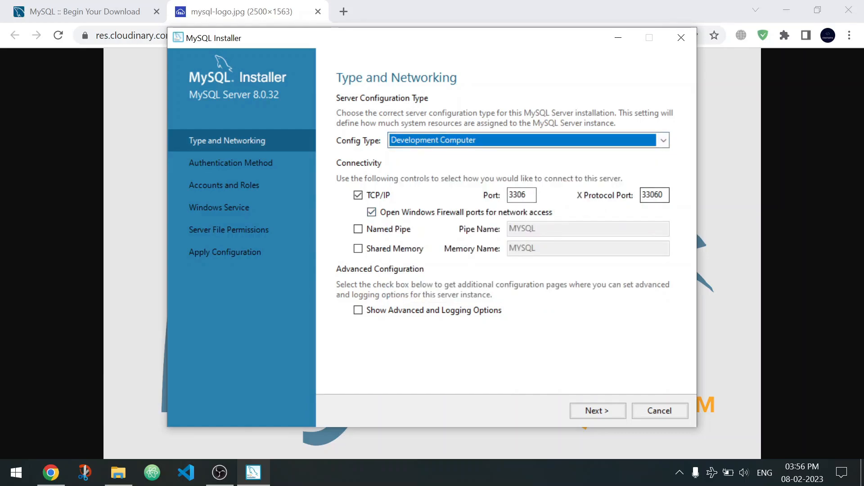
key("Return")
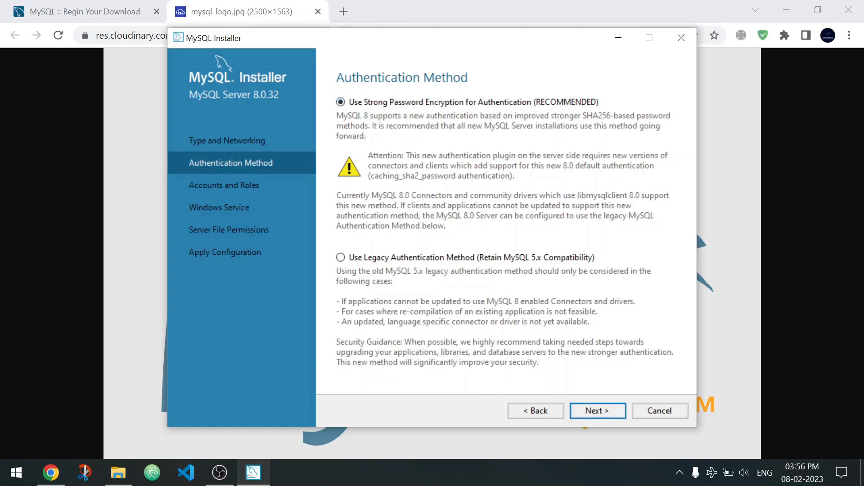
key("Return")
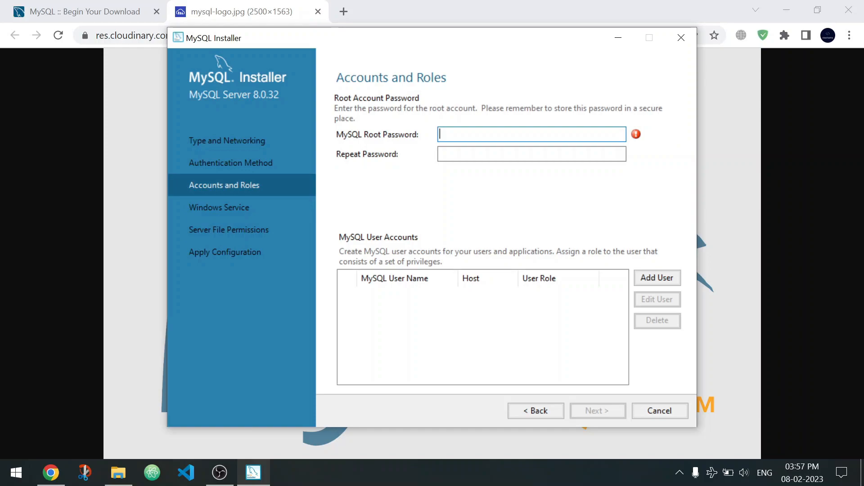
Enter and repeat the MySQL root account password, and continue to the Windows Service settings.
type("123456789")
key("Tab")
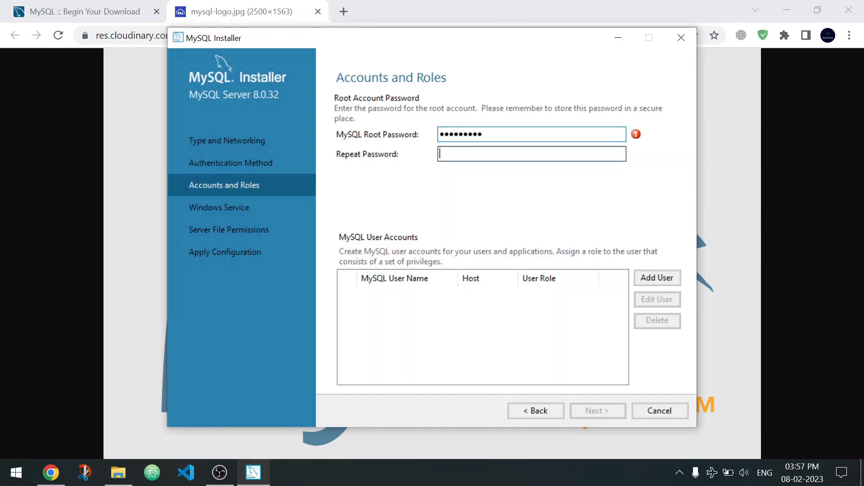
type("12345")
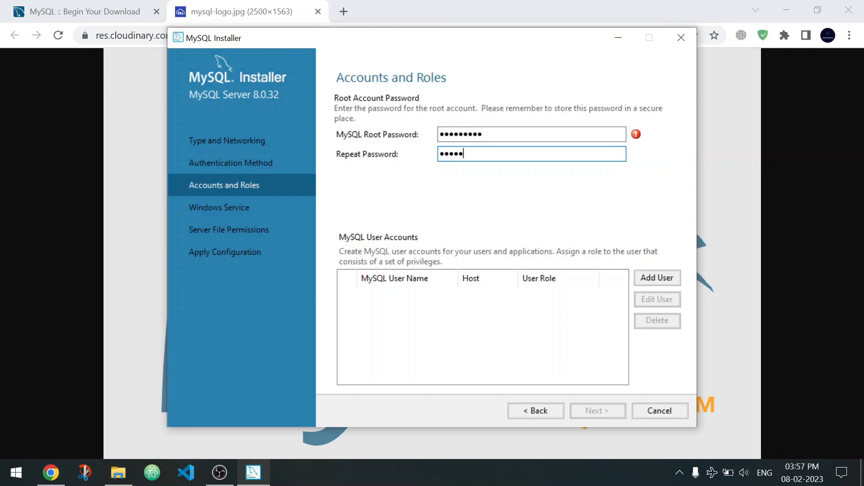
type("6789")
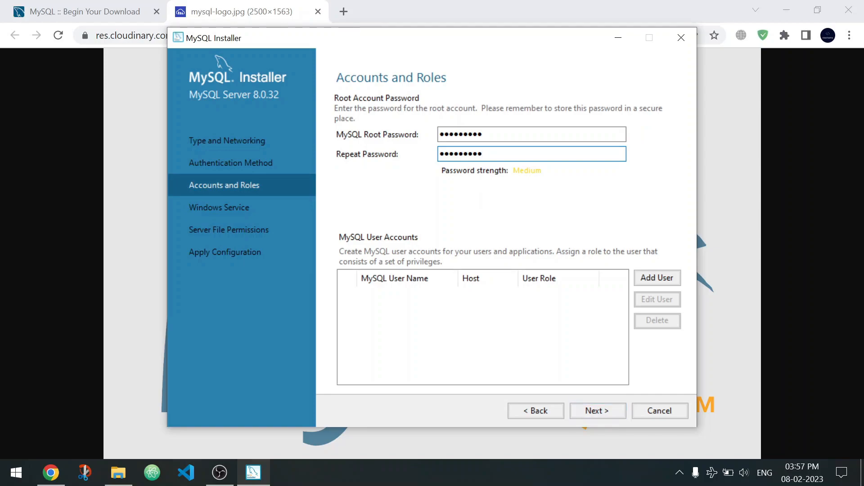
left_click(483, 134)
left_click(483, 154)
left_click(483, 134)
left_click(483, 154)
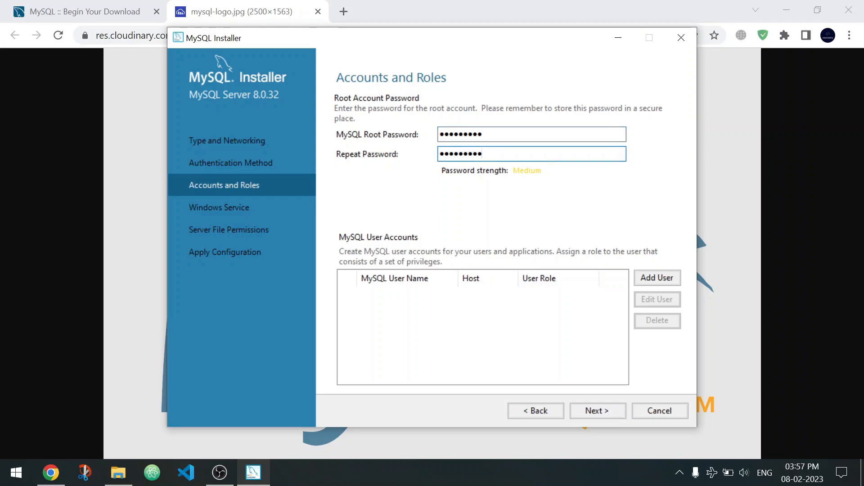
left_click(598, 410)
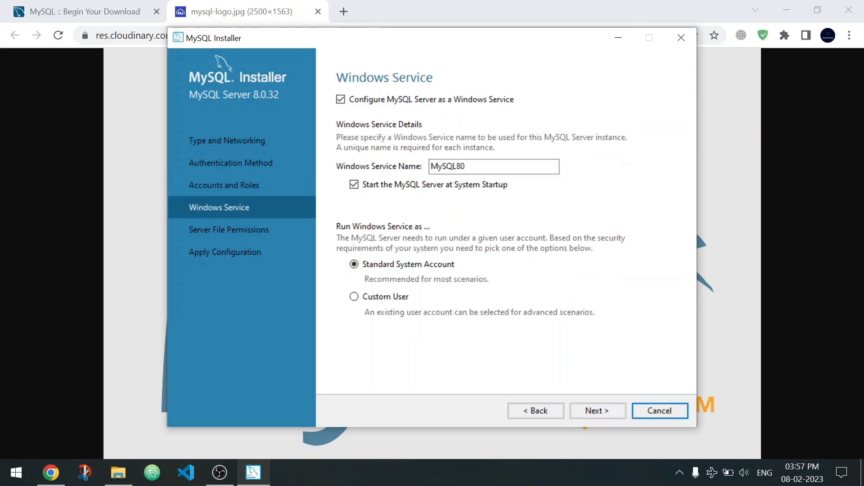
Keep MySQL80 as the Windows service name with the Standard System Account and continue to the server file permissions.
left_click(483, 166)
left_click_drag(483, 166, 425, 169)
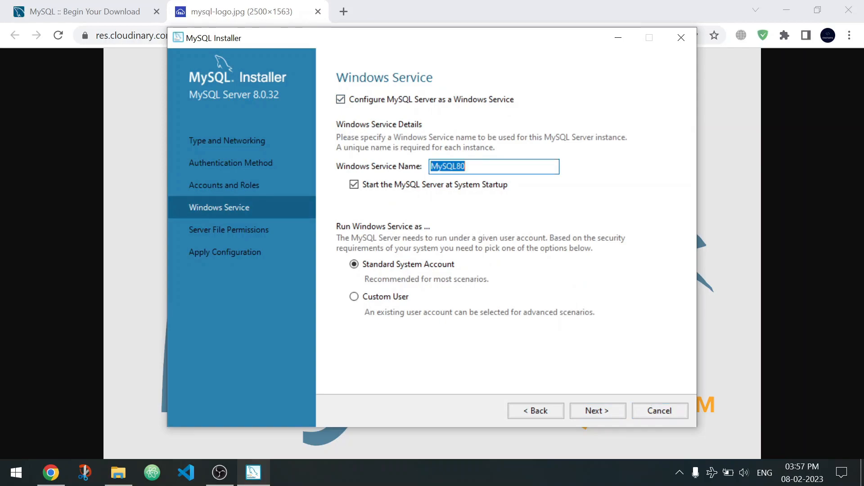
left_click(484, 167)
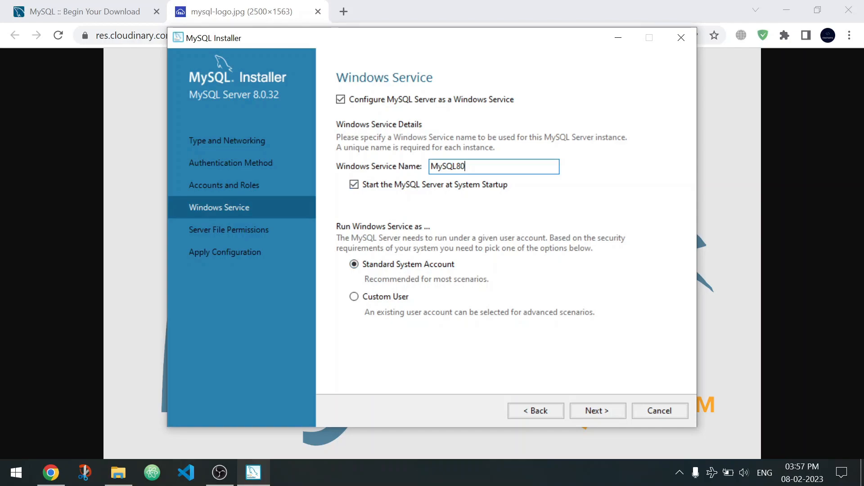
double_click(486, 167)
left_click(486, 167)
double_click(486, 167)
left_click(486, 167)
left_click(598, 411)
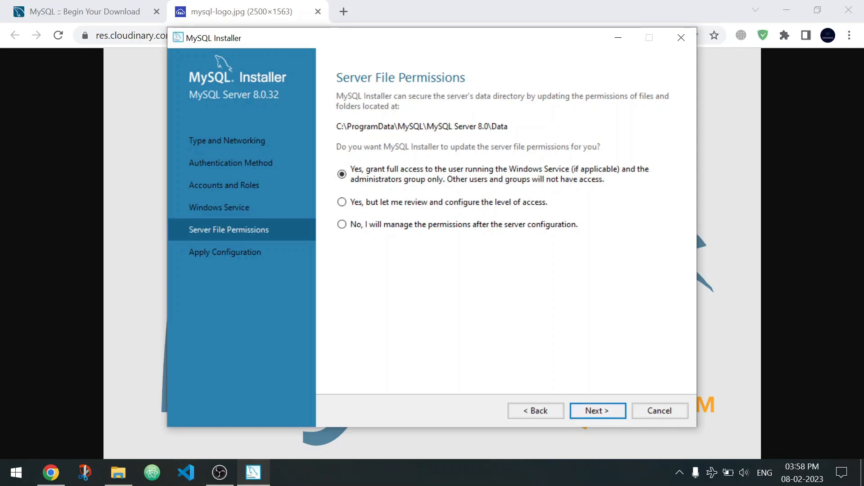
Grant full data directory access only to the Windows Service user and the administrators group, and continue.
left_click(342, 224)
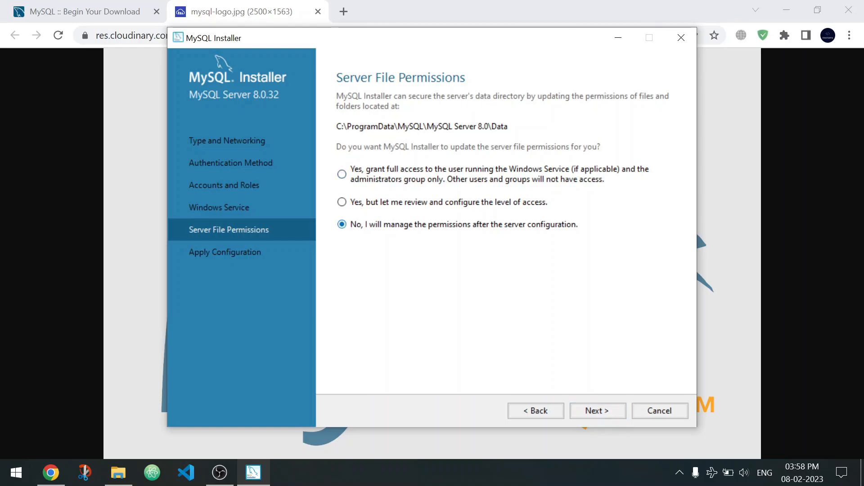
left_click(342, 174)
left_click(598, 411)
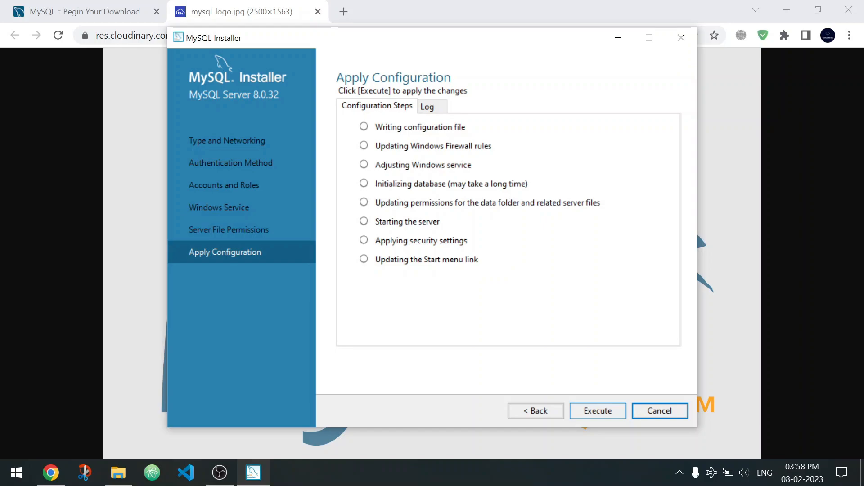
Apply the server configuration and finish the installer with MySQL Workbench set to start after setup.
left_click(598, 411)
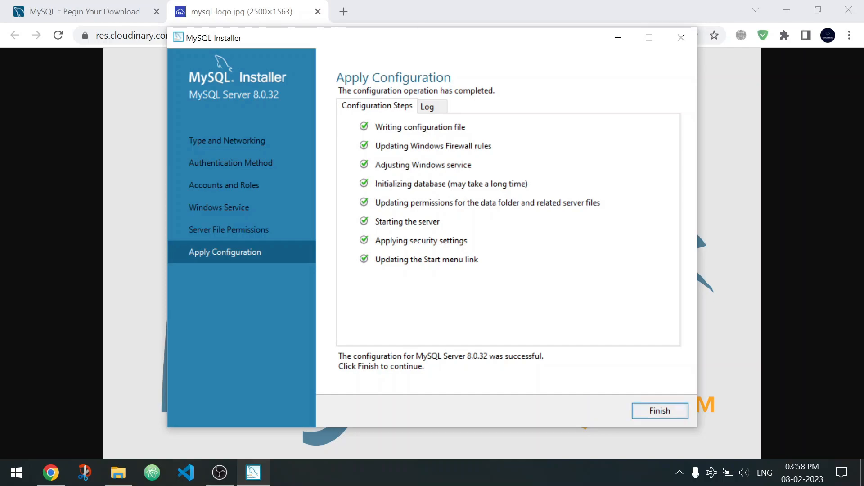
key("Return")
key("Return")
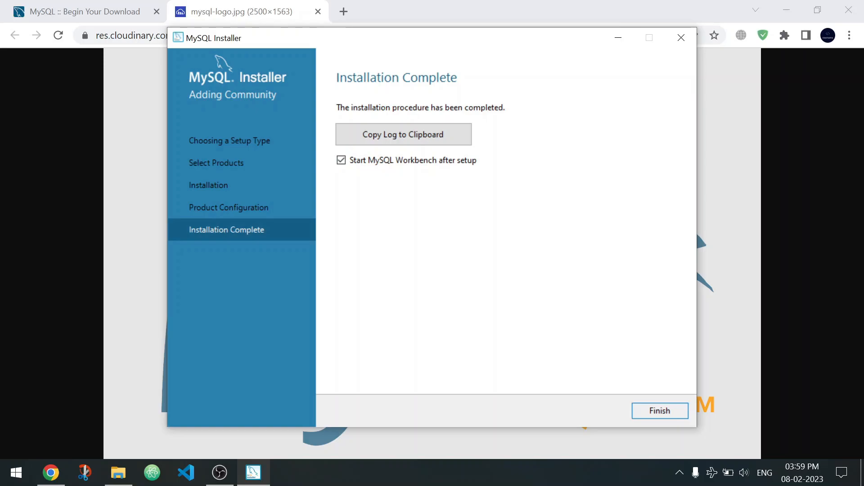
left_click(659, 411)
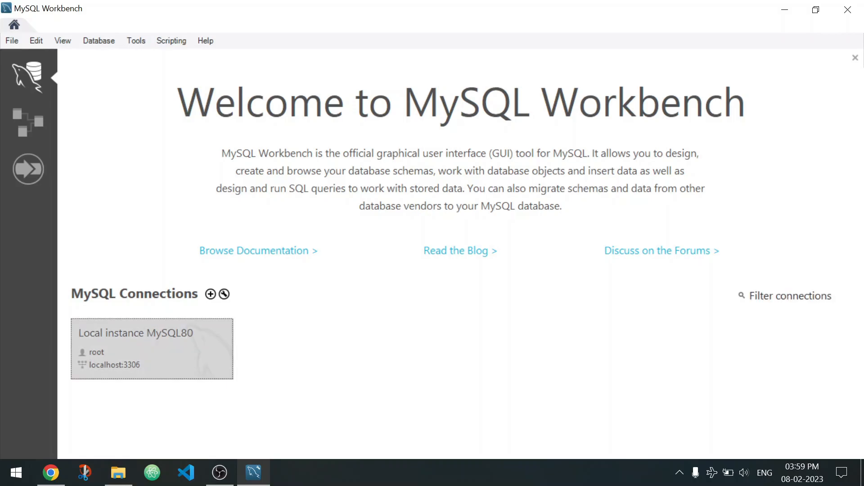
Connect to Local instance MySQL80 by entering the root password and saving it in the vault, and show the server's schemas.
left_click(151, 349)
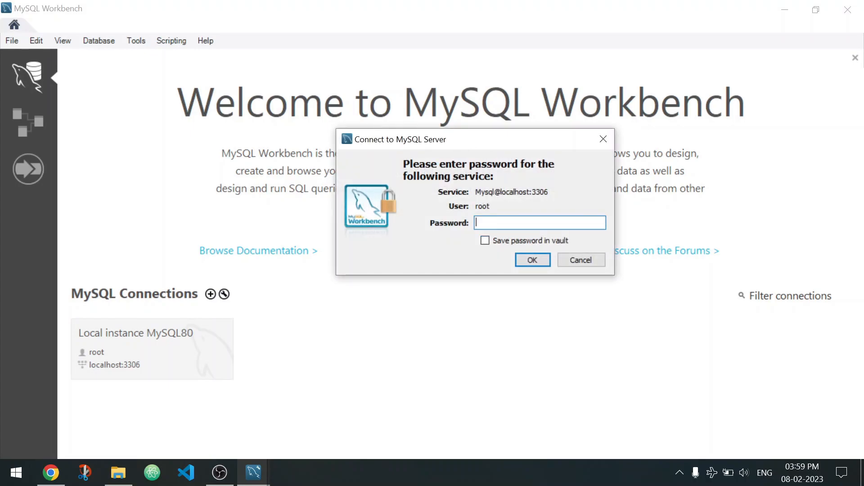
type("*****")
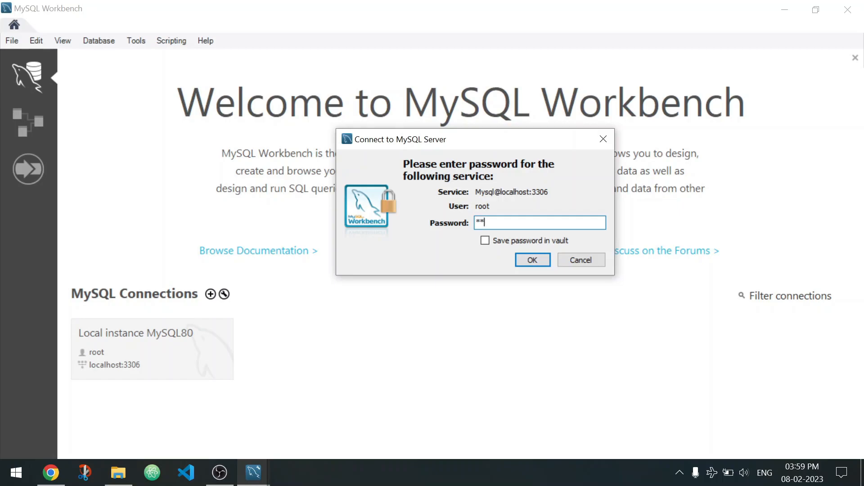
type("*****")
key("Tab")
key("space")
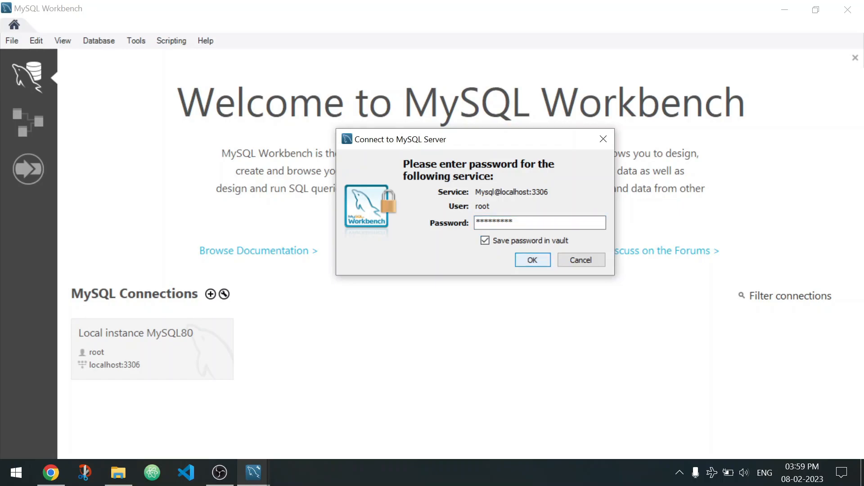
key("Tab")
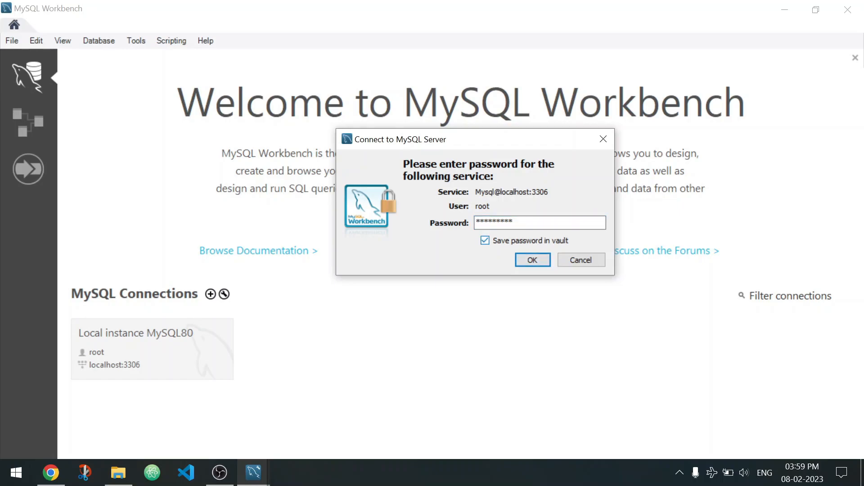
left_click(485, 240)
left_click(485, 240)
key("Return")
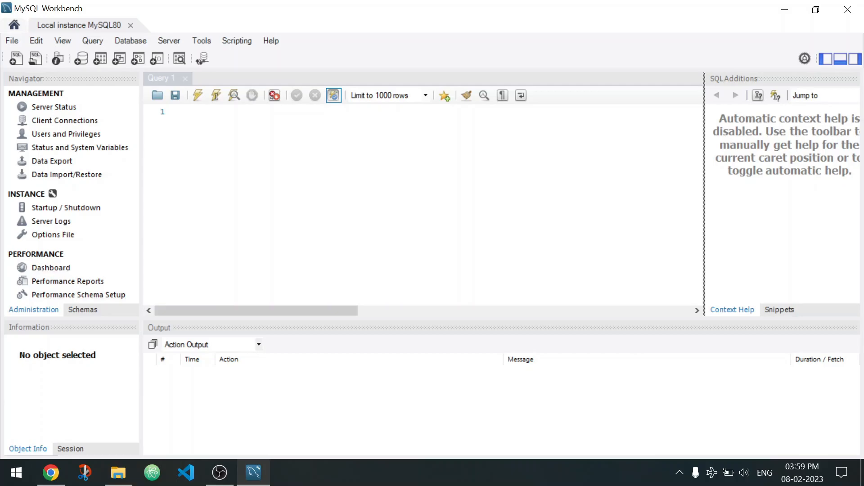
left_click(82, 310)
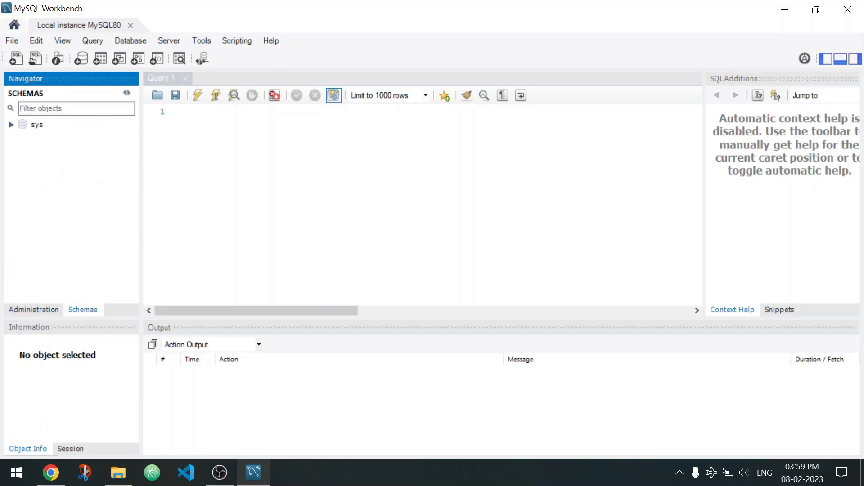
View the performance Dashboard and the Server Status page, shrinking the output area to reveal more of the status details.
left_click(34, 310)
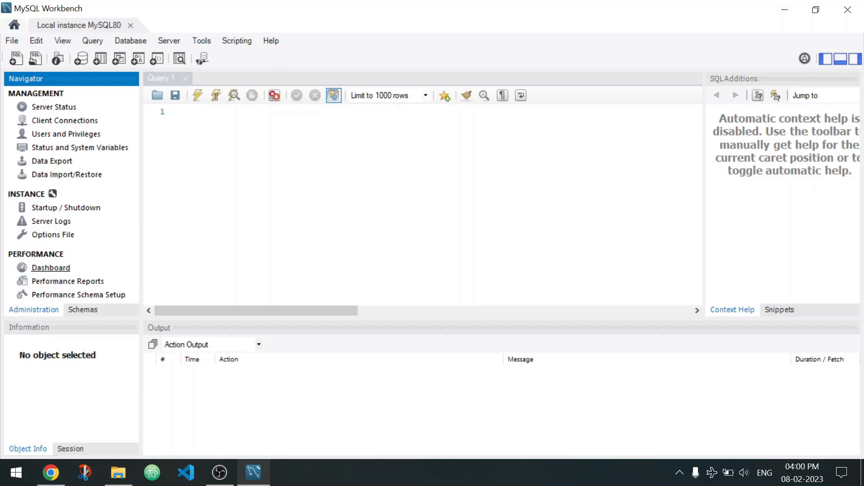
left_click(50, 268)
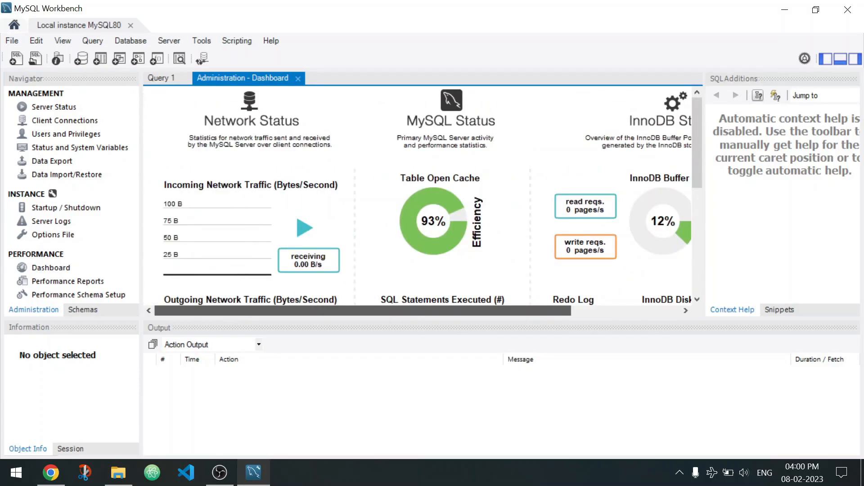
left_click(54, 107)
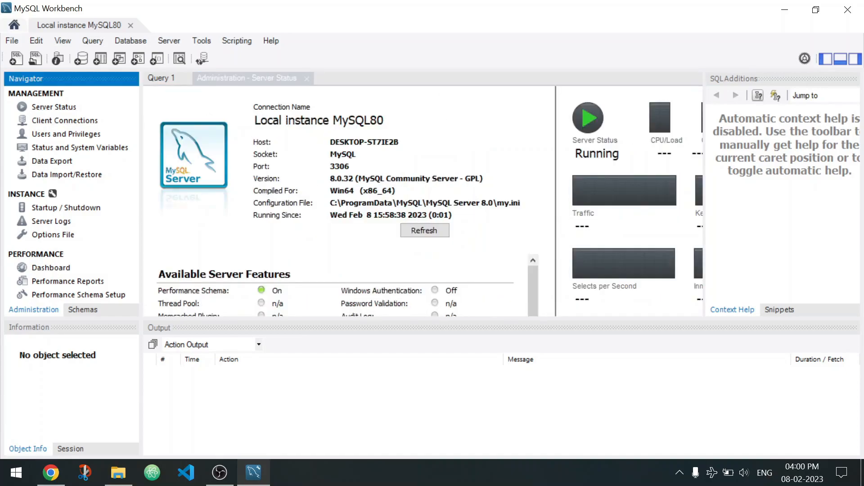
left_click_drag(432, 319, 432, 387)
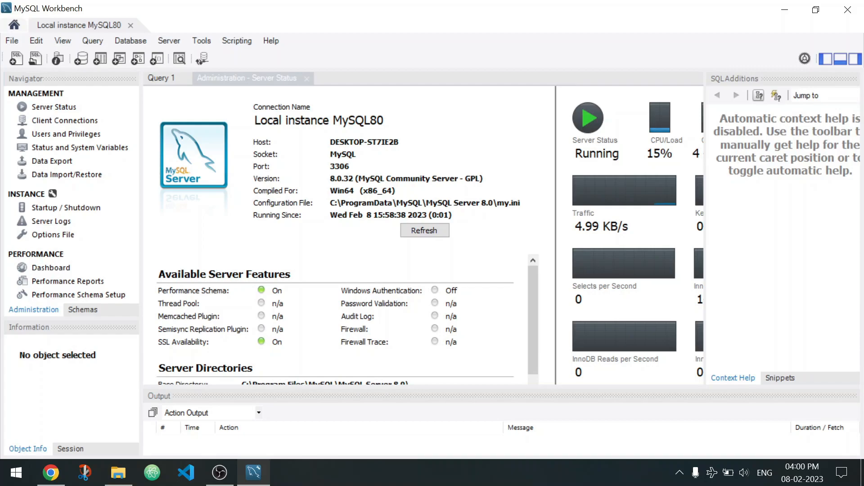
Return to the schema list and close the Server Status page.
left_click(83, 310)
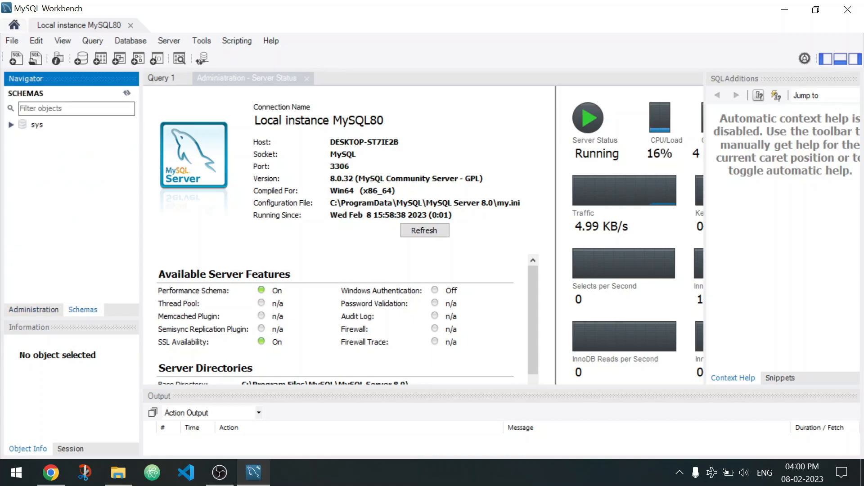
left_click(246, 79)
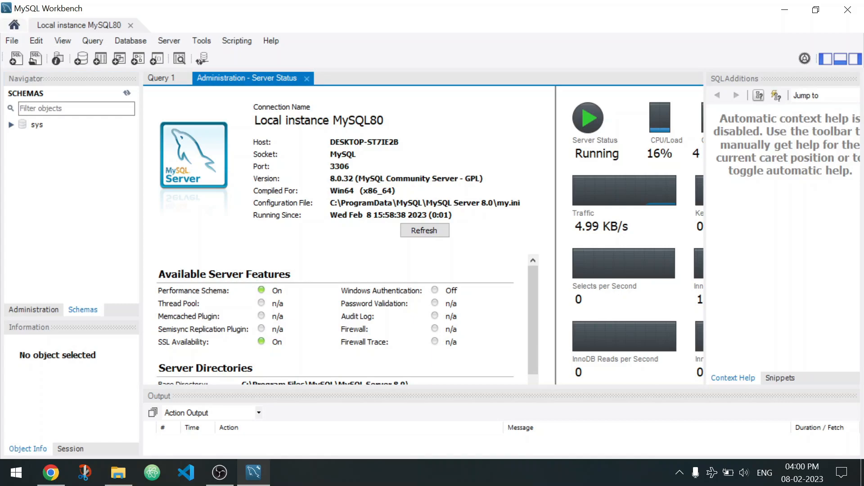
left_click(307, 79)
Write create database first; in Query 1, run it, and check its entry in the action output.
left_click(192, 112)
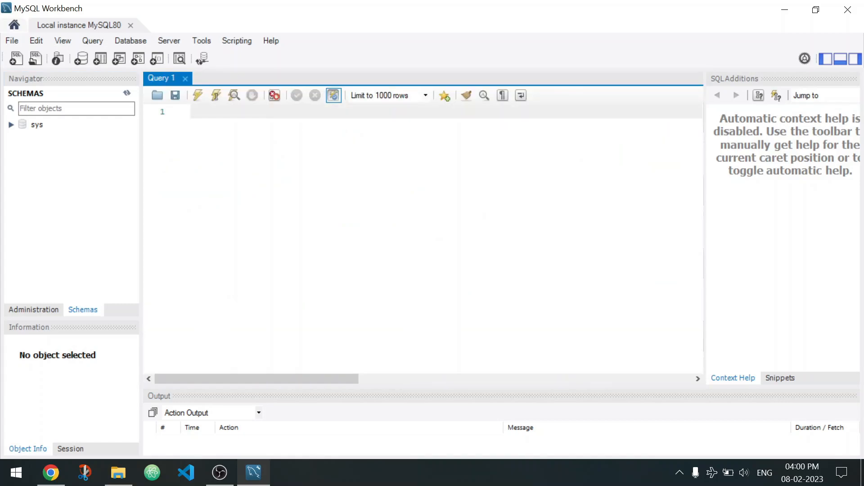
type("create database first;")
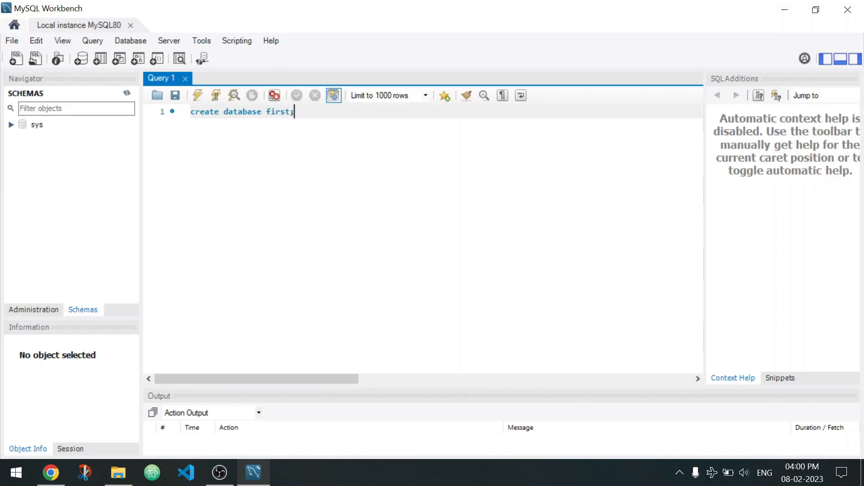
triple_click(265, 112)
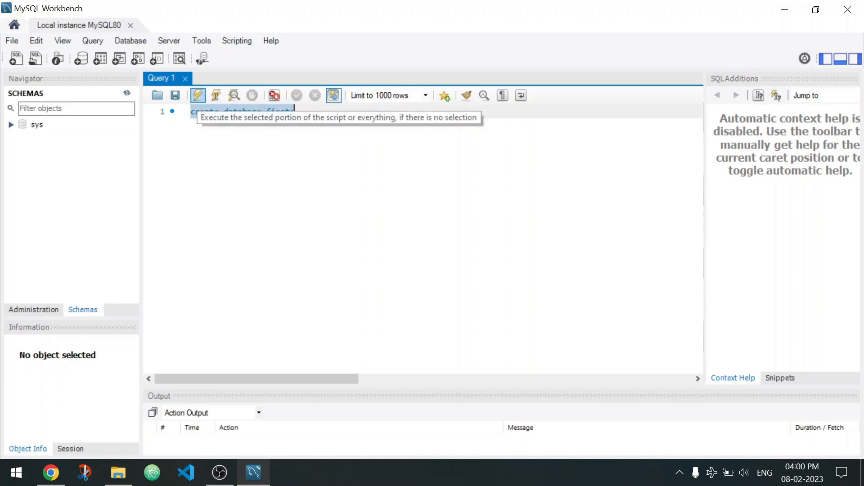
left_click(198, 96)
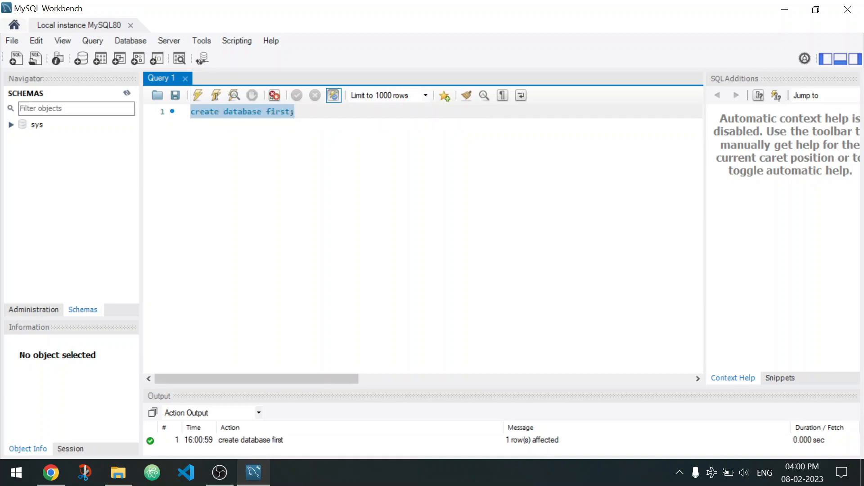
left_click(533, 440)
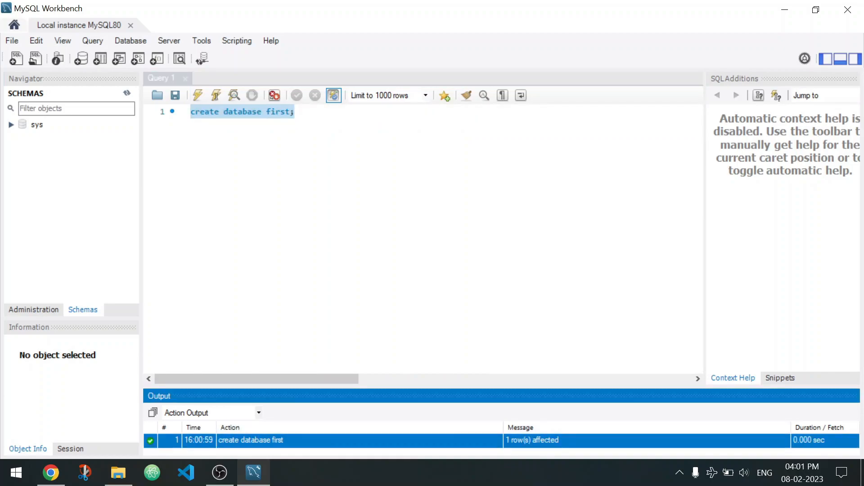
Add the statement use first; on a new line below the database creation statement.
left_click(295, 112)
key("Return")
type("use firs")
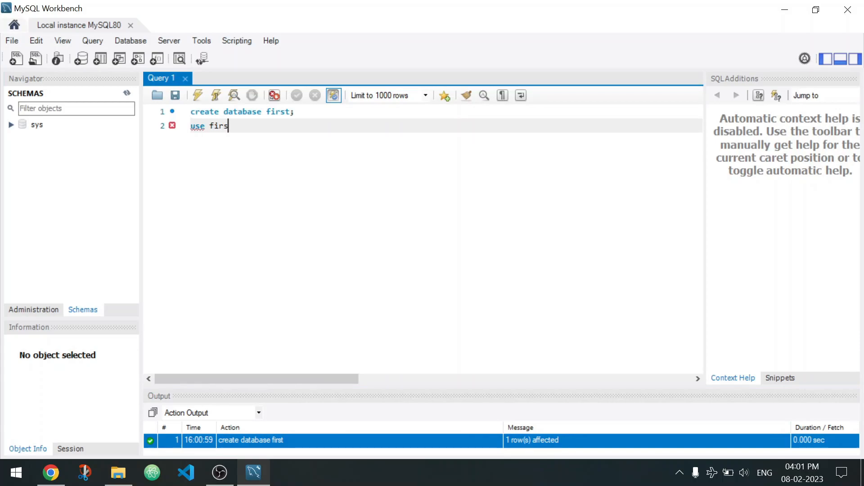
type("t;")
key("Return")
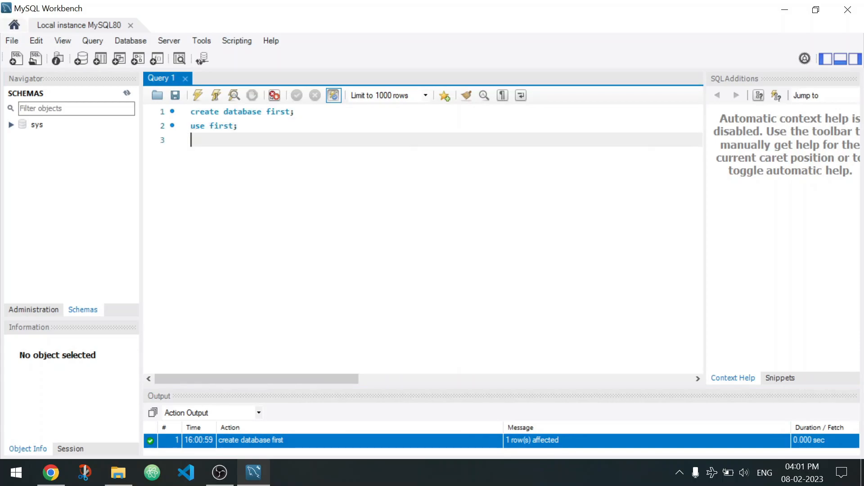
Begin a create table hi statement on line 3 with its opening parenthesis on the line below.
type("create table hi")
key("Return")
type("9")
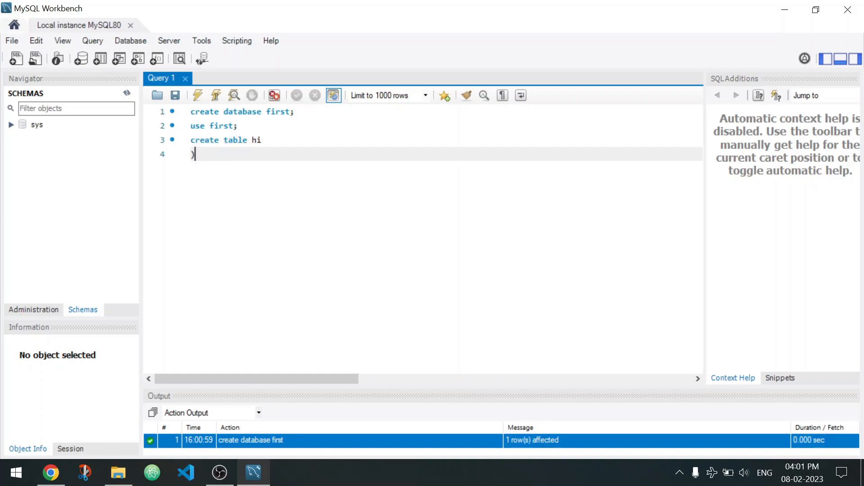
key("BackSpace")
type("(")
key("Return")
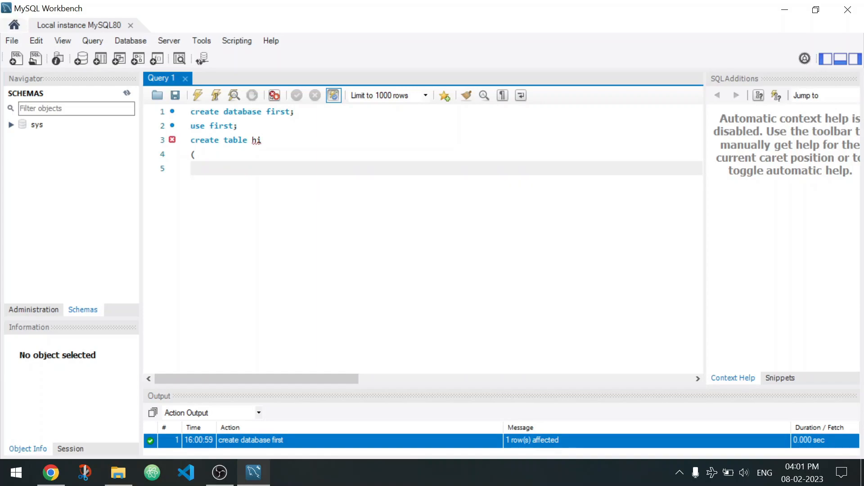
Define the columns name varchar(10) and age int, close the statement, and join it onto one line.
key("BackSpace")
type("r")
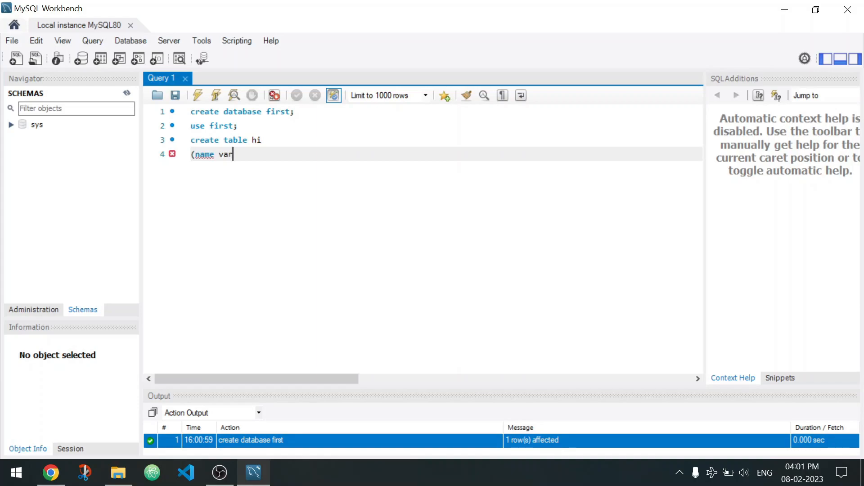
type("ame varchar(10), age ")
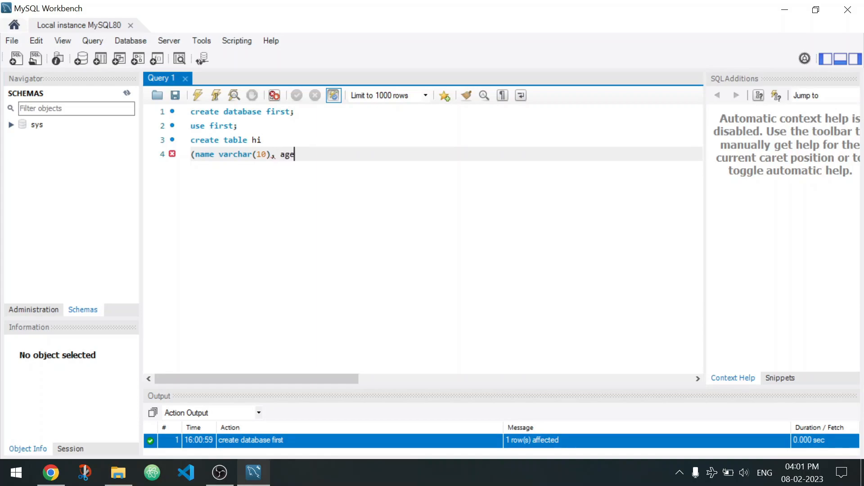
type("int);")
left_click(266, 140)
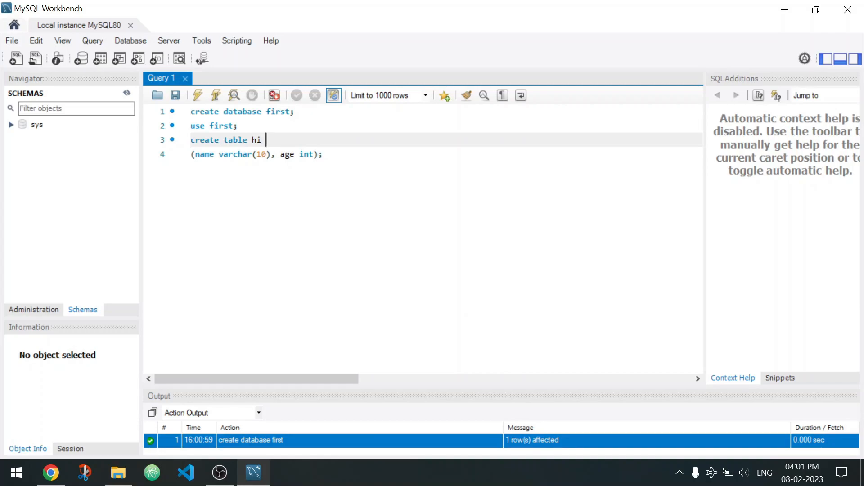
left_click(191, 154)
key("BackSpace")
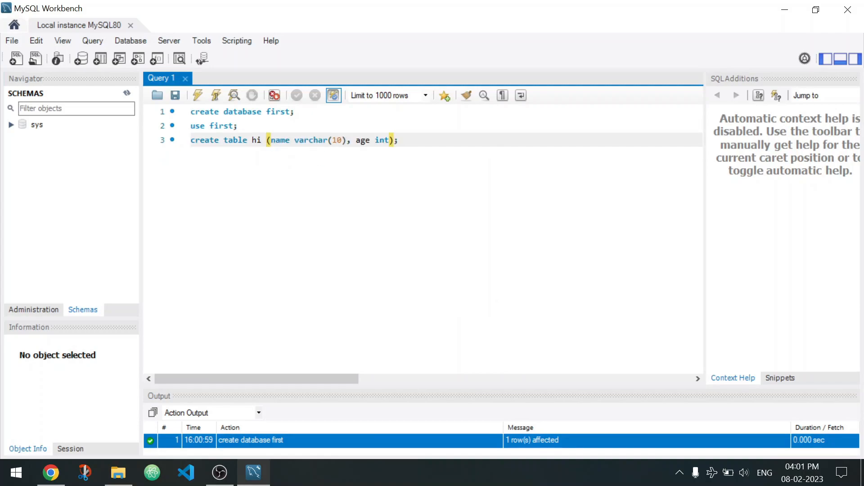
Run the use first and create table hi statements together and enlarge the action output to check their entries.
left_click_drag(191, 126, 394, 140)
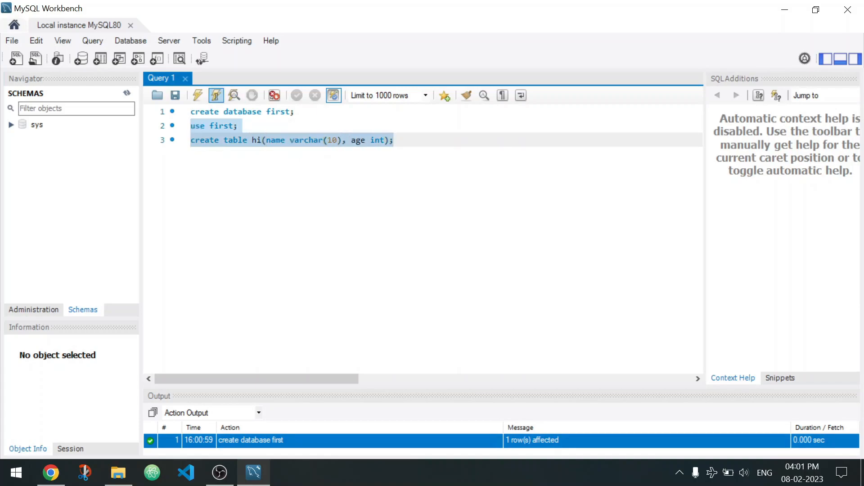
left_click(197, 95)
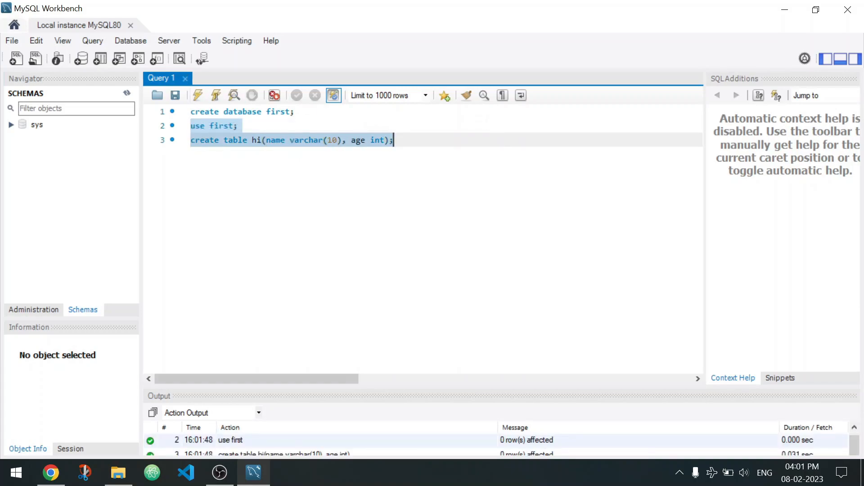
left_click_drag(256, 387, 257, 316)
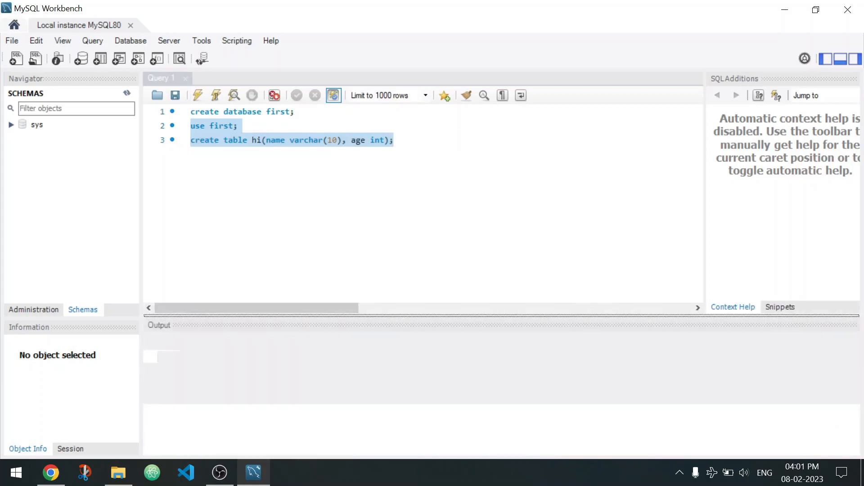
left_click(283, 399)
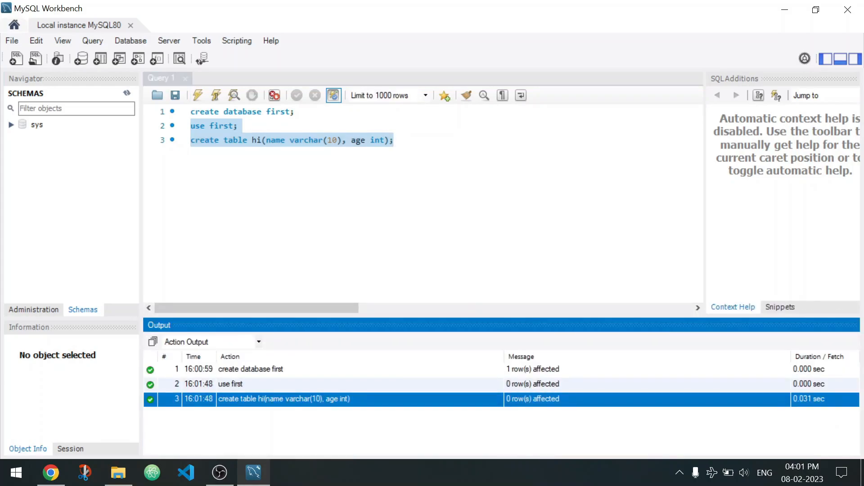
Refresh all schemas in the navigator.
right_click(67, 178)
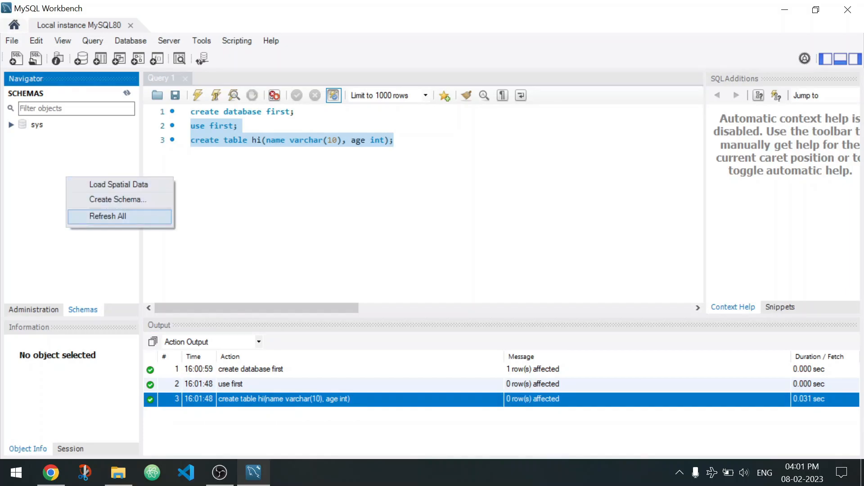
right_click(48, 188)
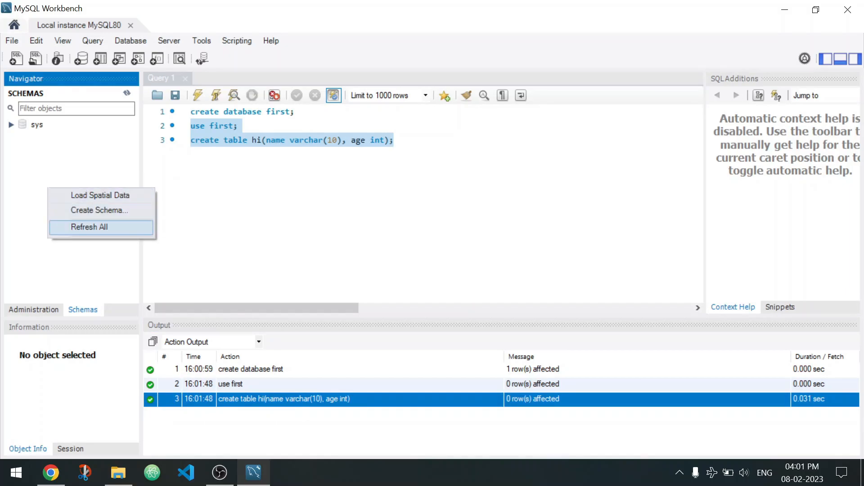
left_click(91, 226)
Expand the tables of the first schema and display the rows of the hi table in a result grid.
left_click(39, 125)
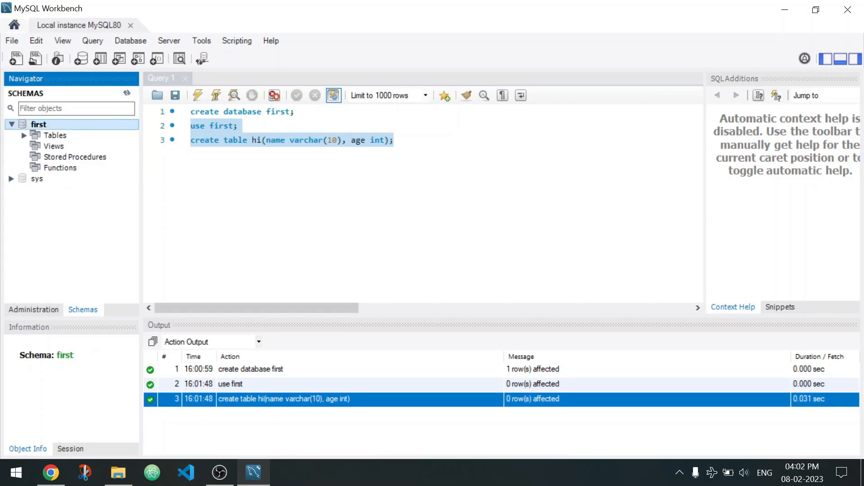
double_click(55, 135)
left_click(59, 146)
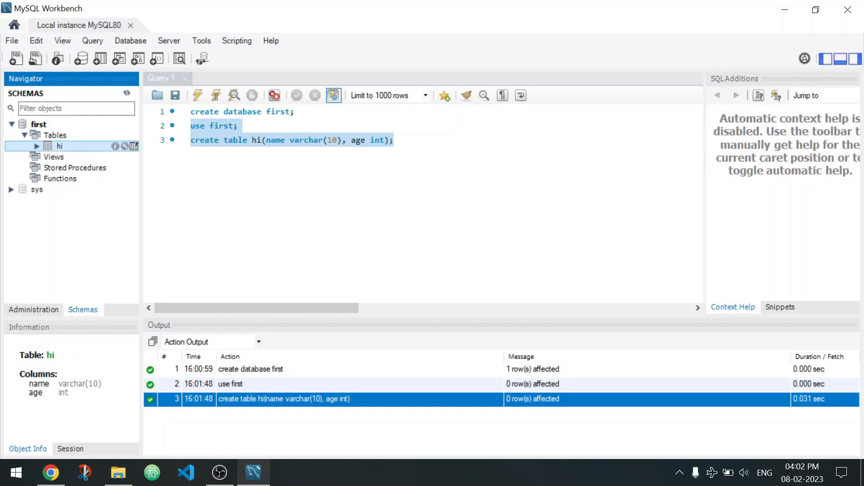
left_click(134, 146)
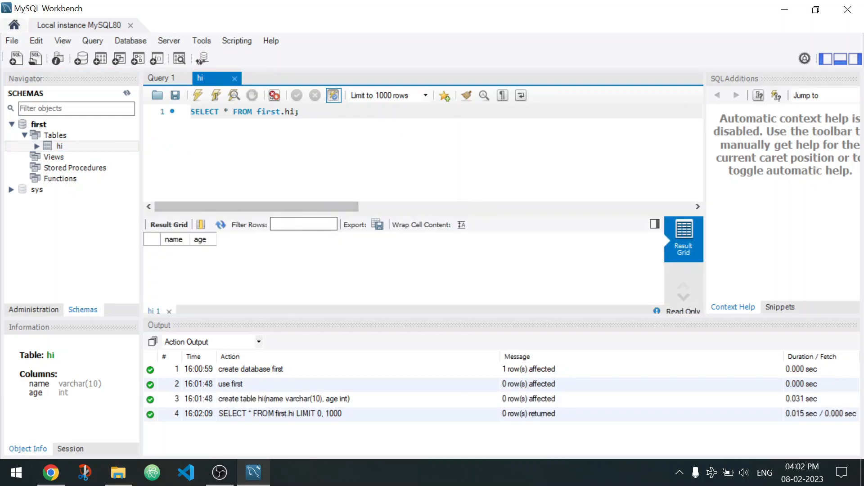
left_click(175, 240)
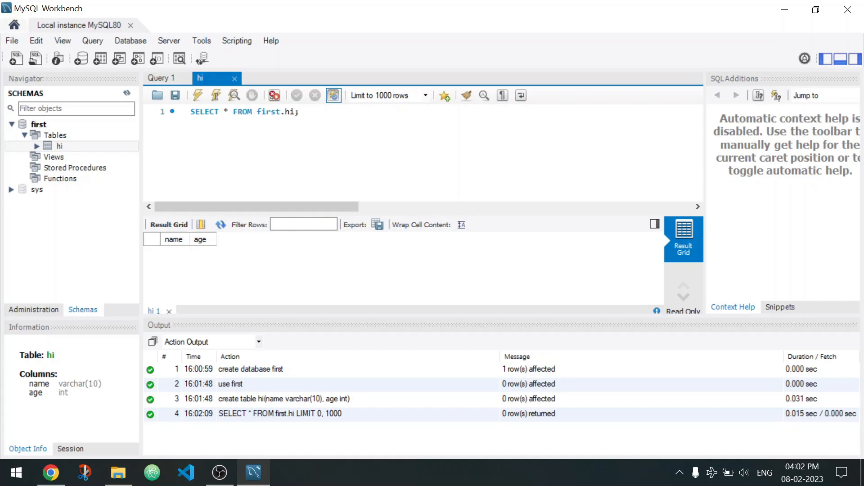
In Query 1, add an insert into hi values statement on line 4 with a person's name and '20' as the age.
left_click(166, 78)
left_click(395, 140)
key("Return")
type("ins")
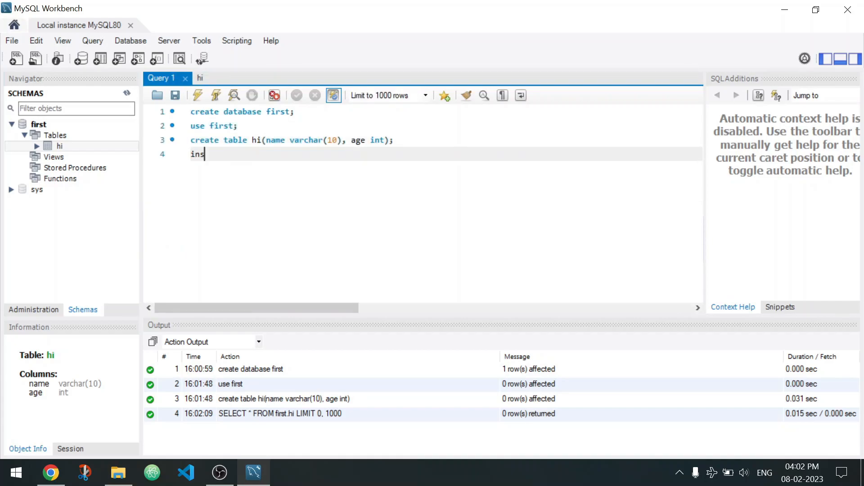
type("ert in")
key("Return")
type("hi val")
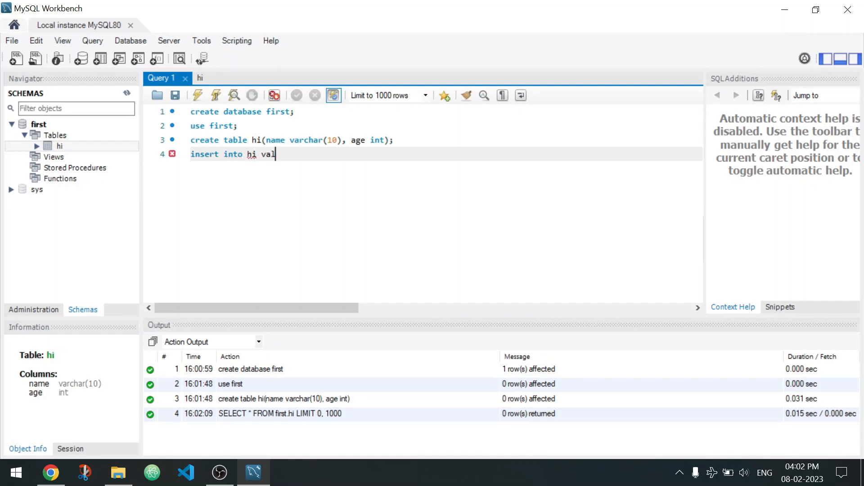
type("ues")
type("(")
type("\"")
type("'")
type("chaitanya")
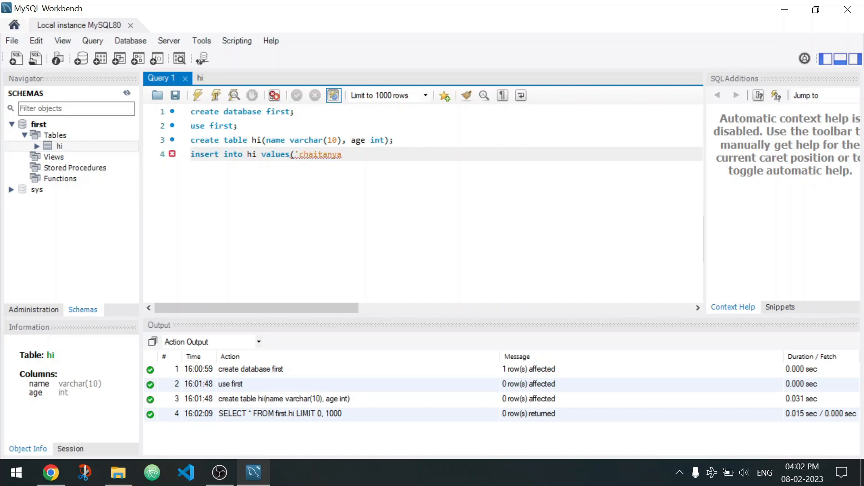
type("','20")
type(");")
Run only the insert statement on line 4.
mouse_move(191, 154)
left_mouse_down()
mouse_move(366, 154)
mouse_move(191, 154)
left_mouse_up()
left_click(327, 155)
left_click(199, 95)
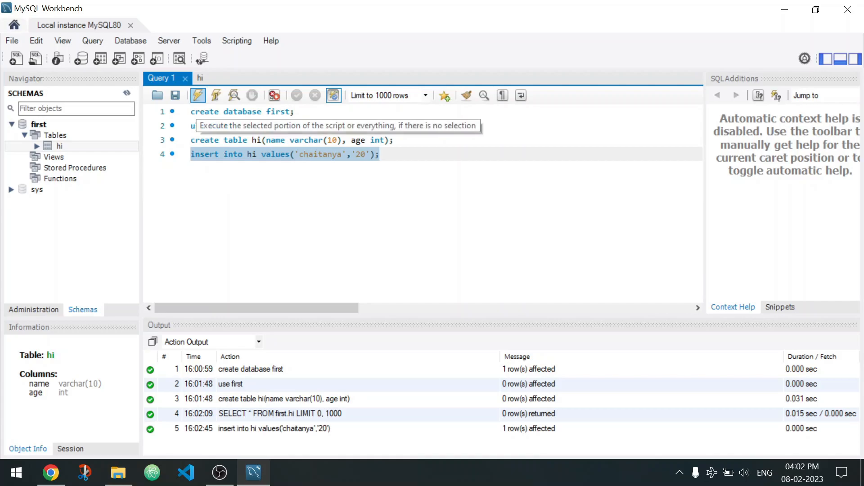
Refresh the schema list and expand the hi table in the first schema.
right_click(254, 255)
right_click(105, 236)
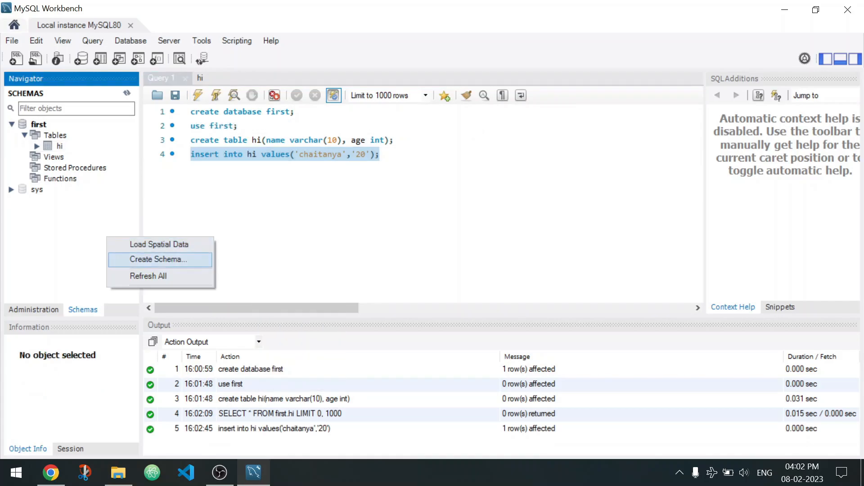
left_click(135, 276)
left_click(37, 146)
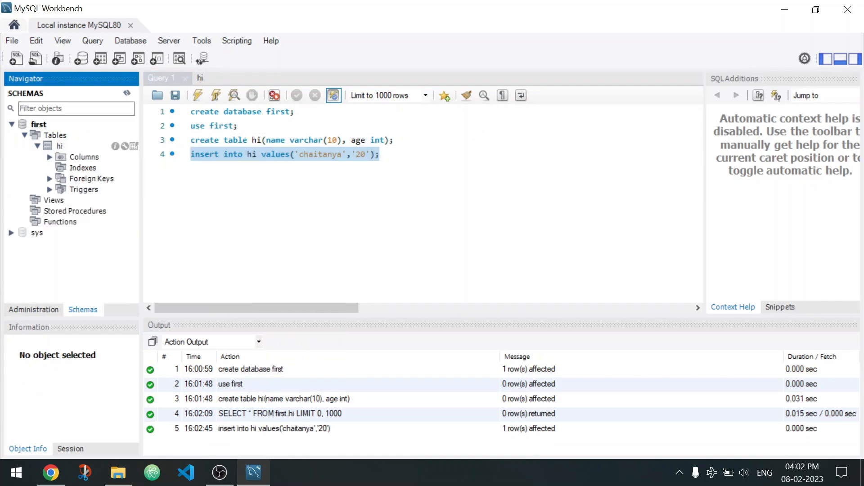
Display the rows of the hi table in a new result grid and check the inserted name and age values.
left_click(133, 146)
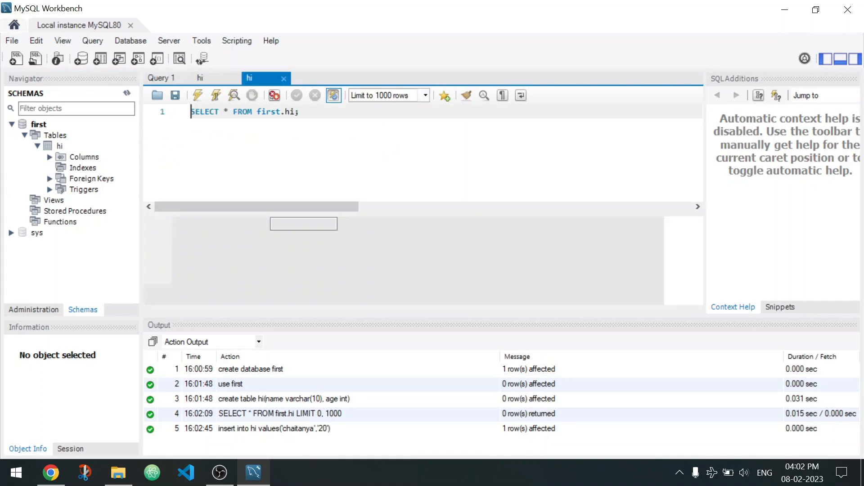
left_click(182, 252)
left_click(216, 252)
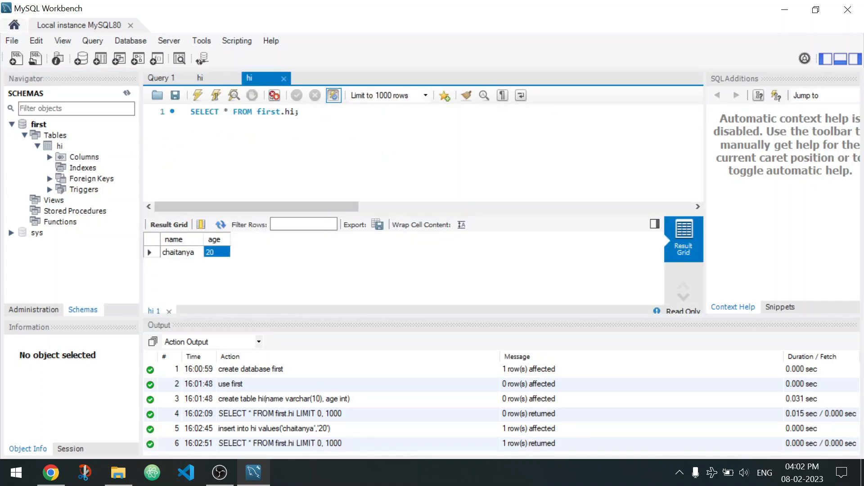
left_click(299, 112)
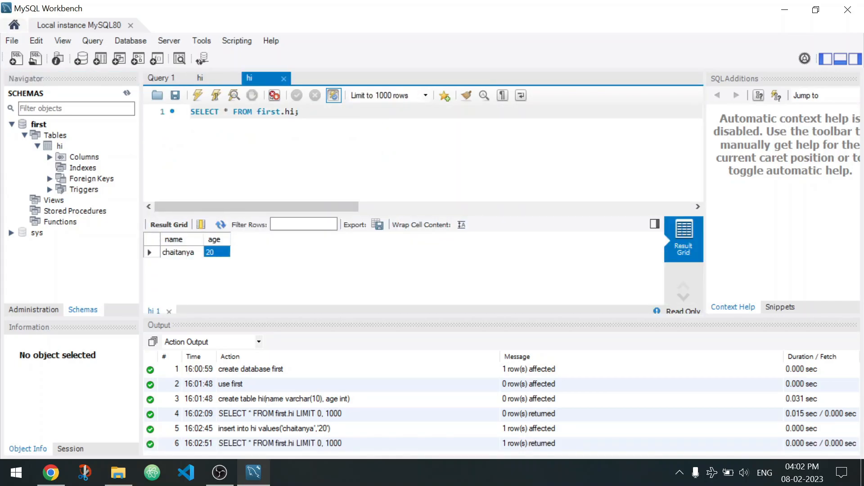
Close both hi table query tabs, keeping Query 1 open, and switch to the Chrome window with the MySQL logo.
left_click(161, 79)
left_click(264, 78)
left_click(283, 78)
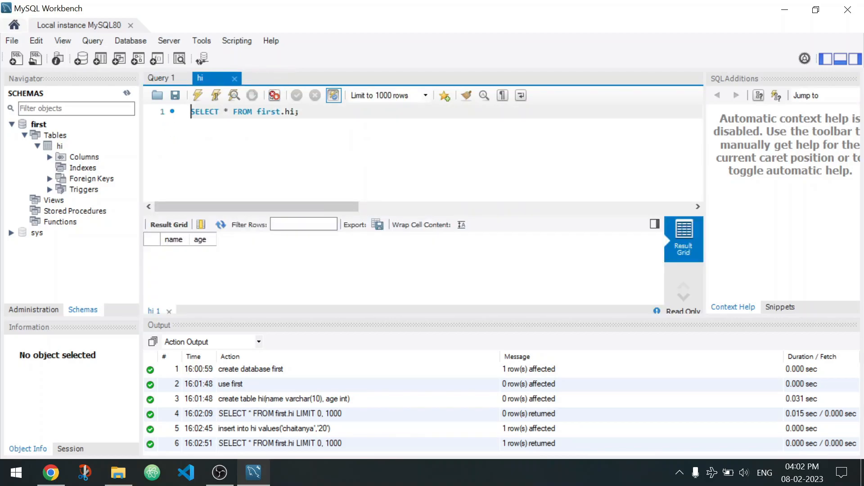
left_click(234, 78)
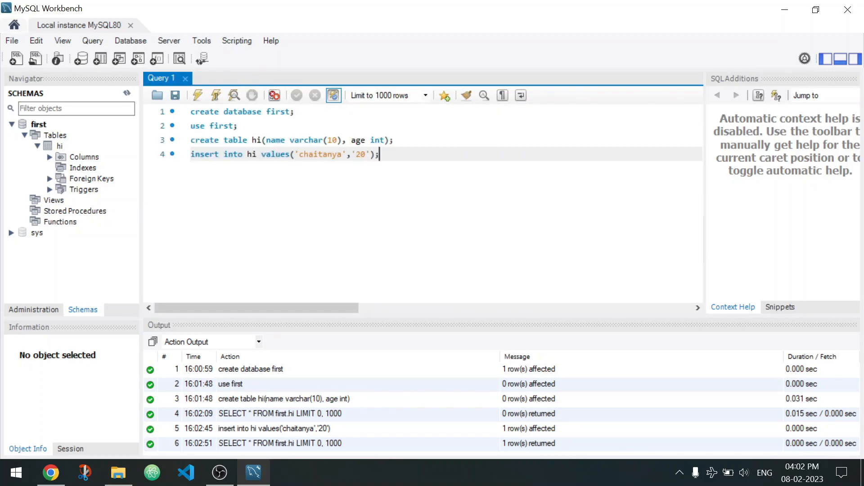
left_click(51, 472)
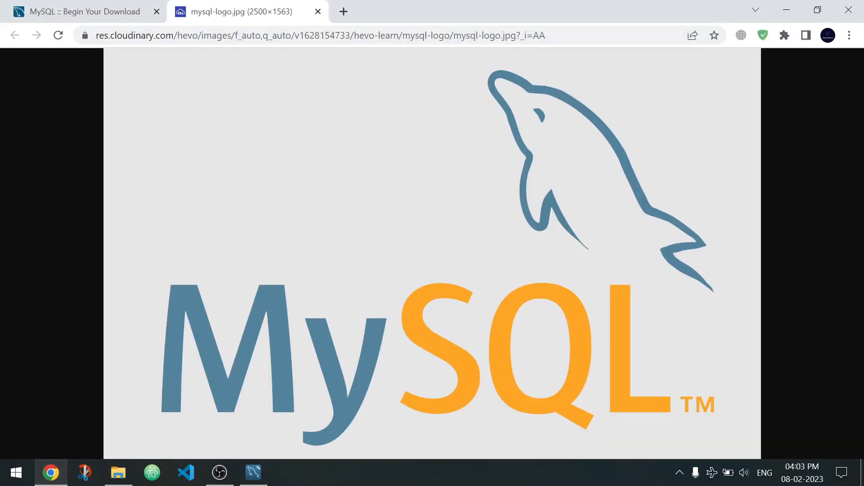